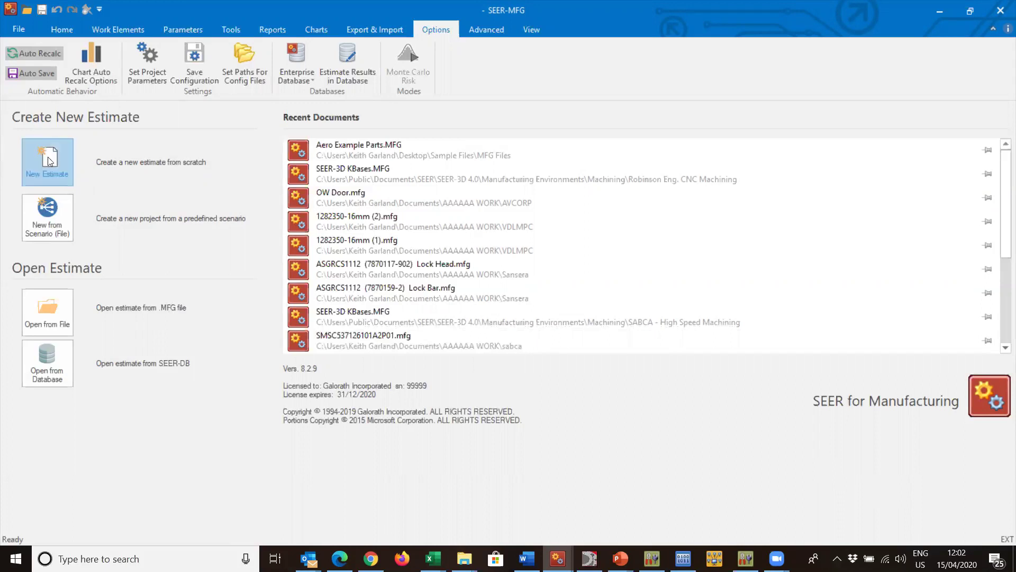
Create a new estimate named Setup with British Pounds as the currency and the analyst's initials entered.
click(51, 159)
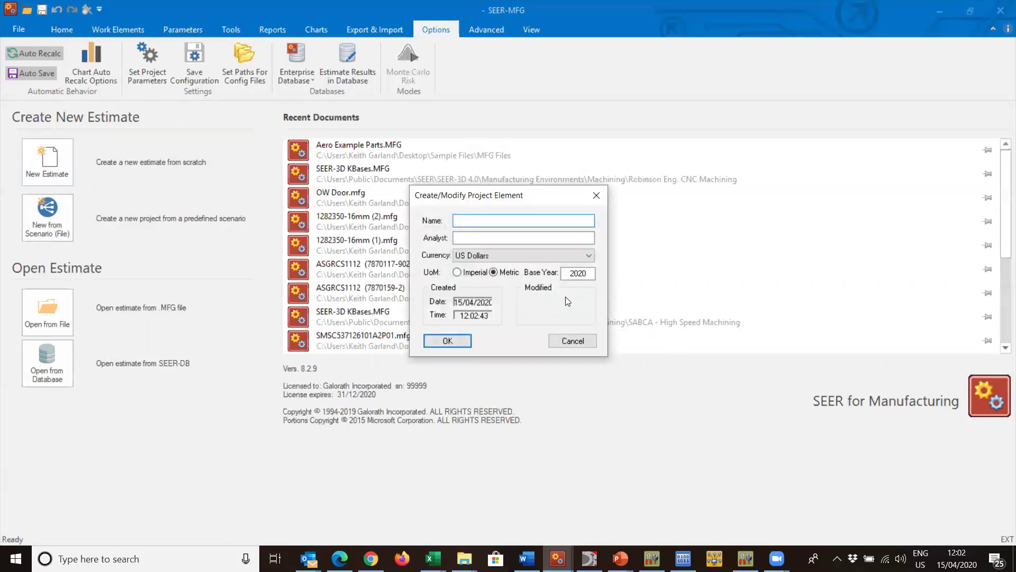
click(490, 256)
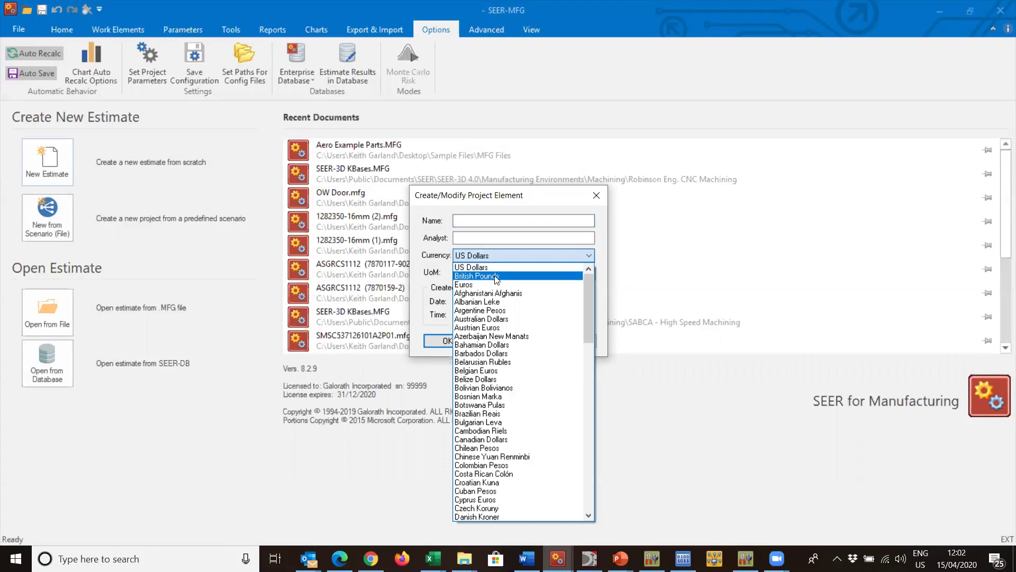
click(497, 276)
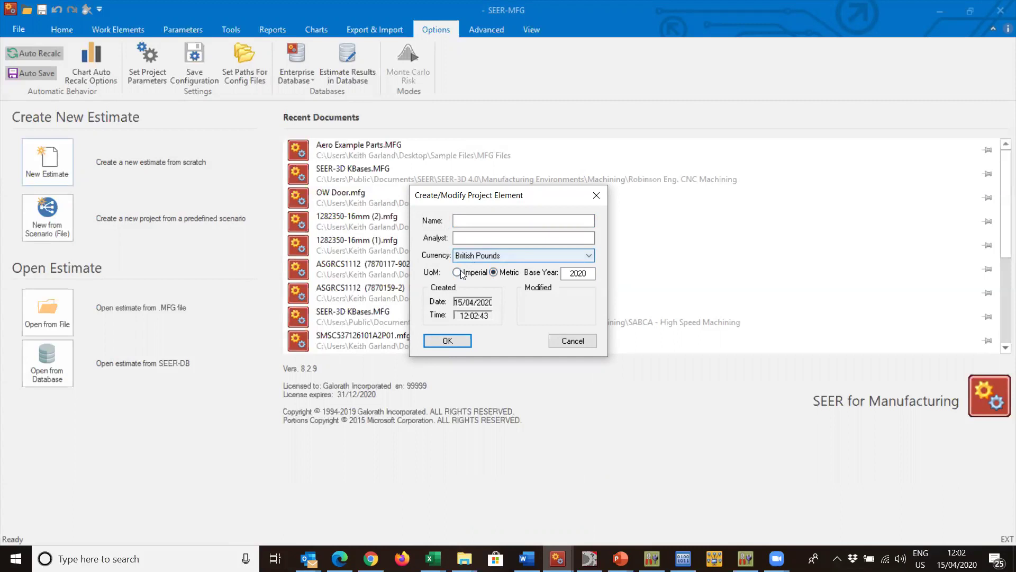
click(465, 224)
text(Setu)
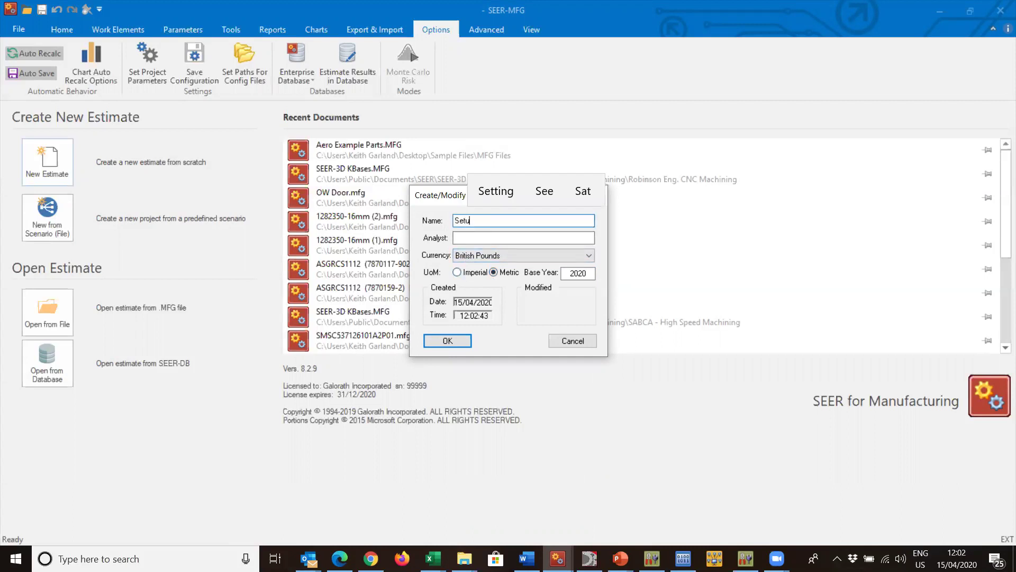
text(p)
click(481, 238)
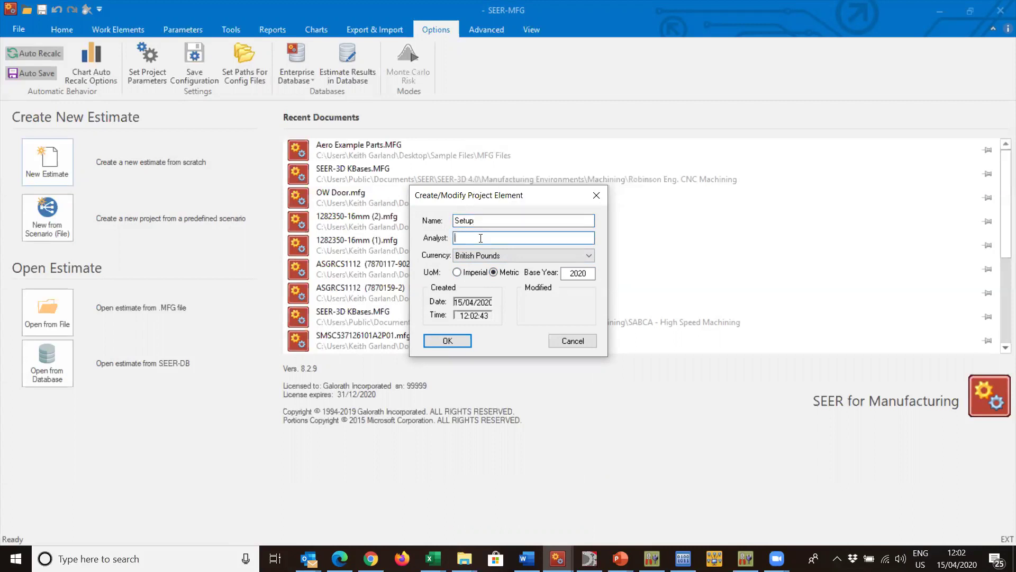
text(KG)
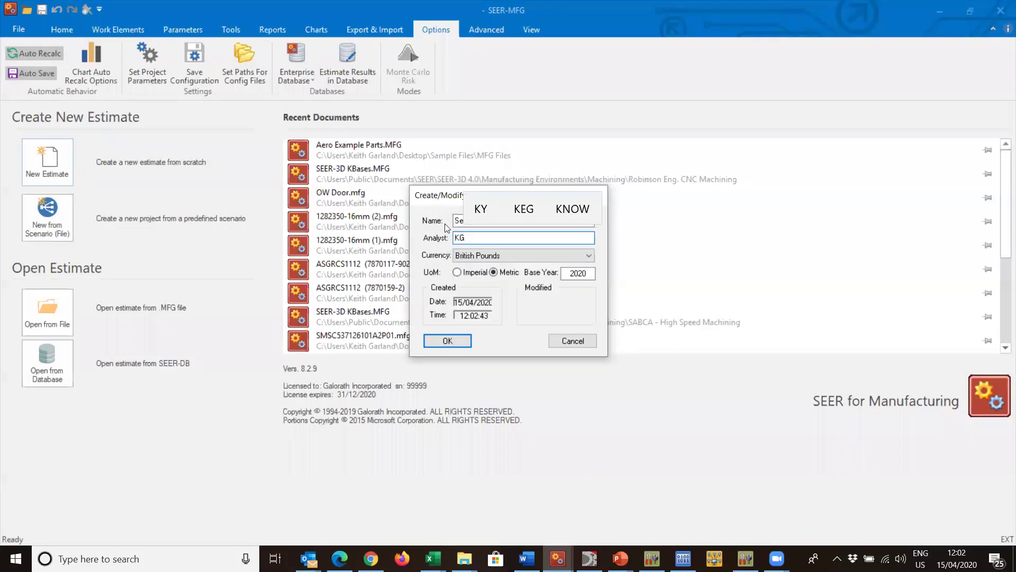
click(446, 342)
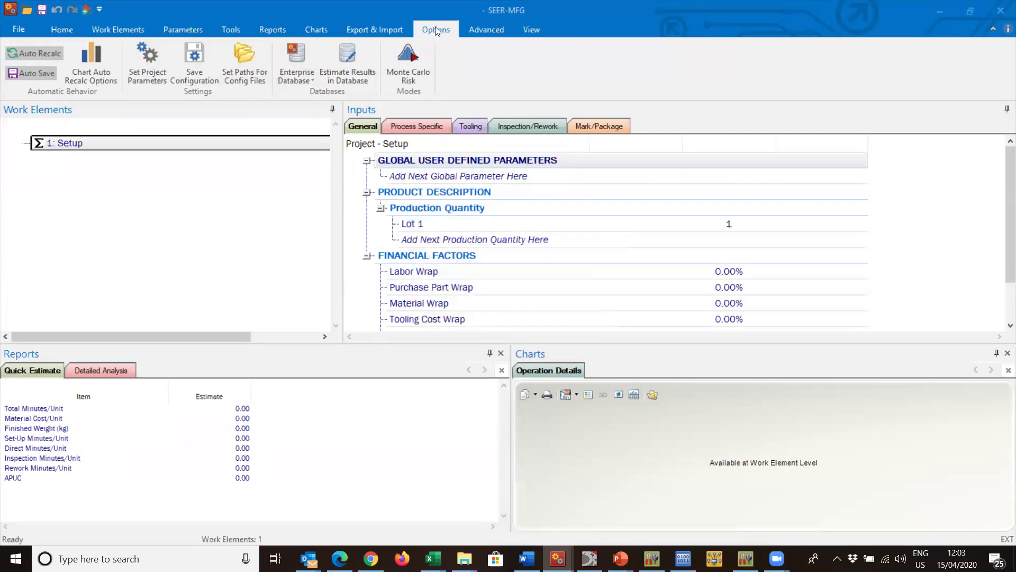
Open the project parameters, examine the outline start number, base year and Monte Carlo iterations, and keep the units of measure Metric.
click(149, 61)
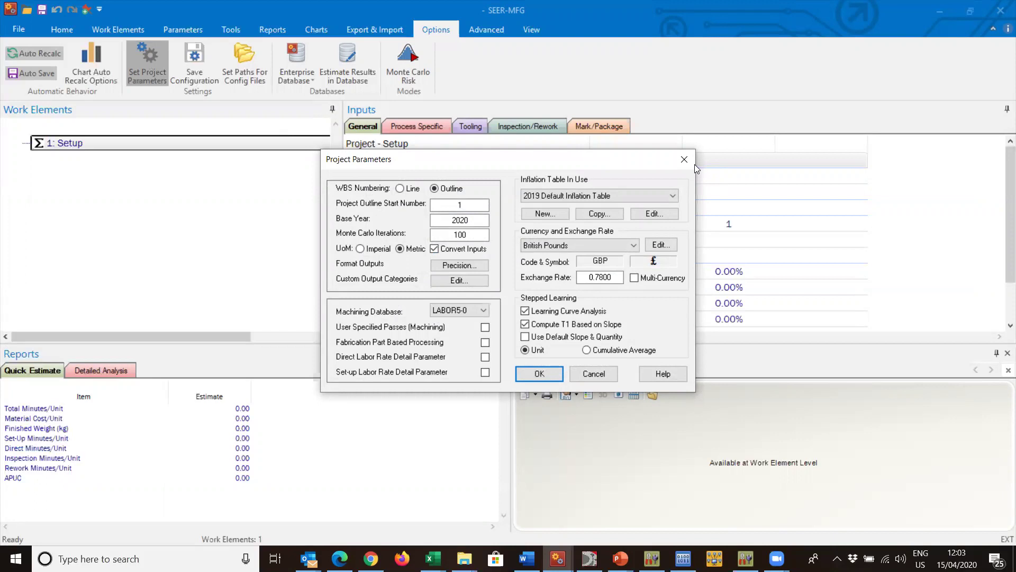
click(695, 164)
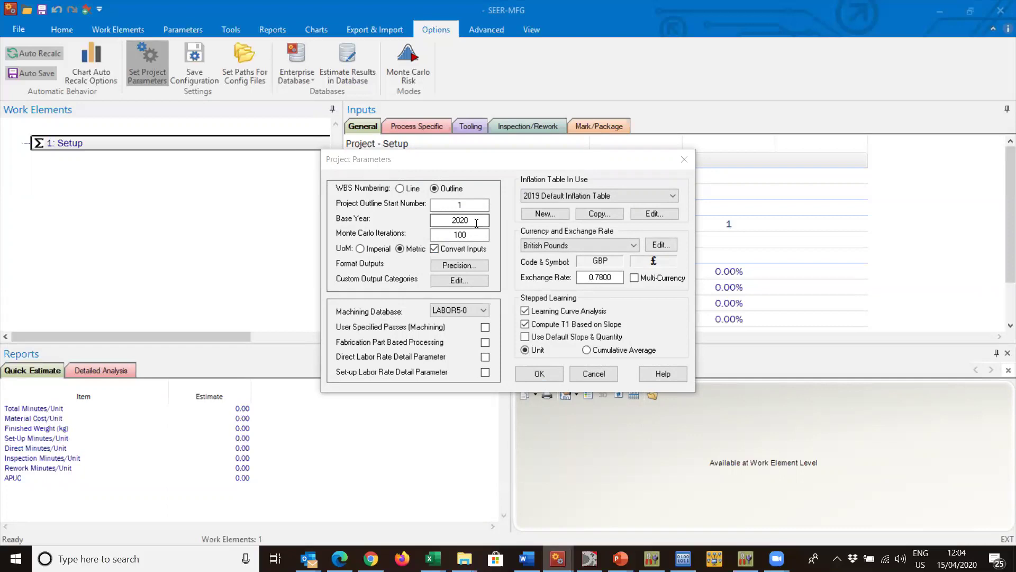
click(438, 208)
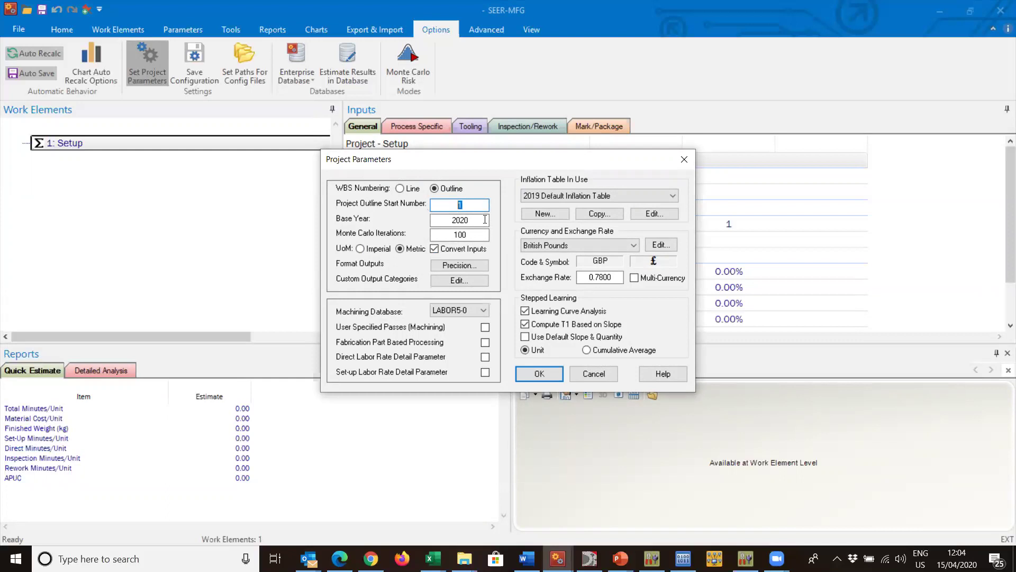
drag(469, 220, 458, 224)
double_click(458, 223)
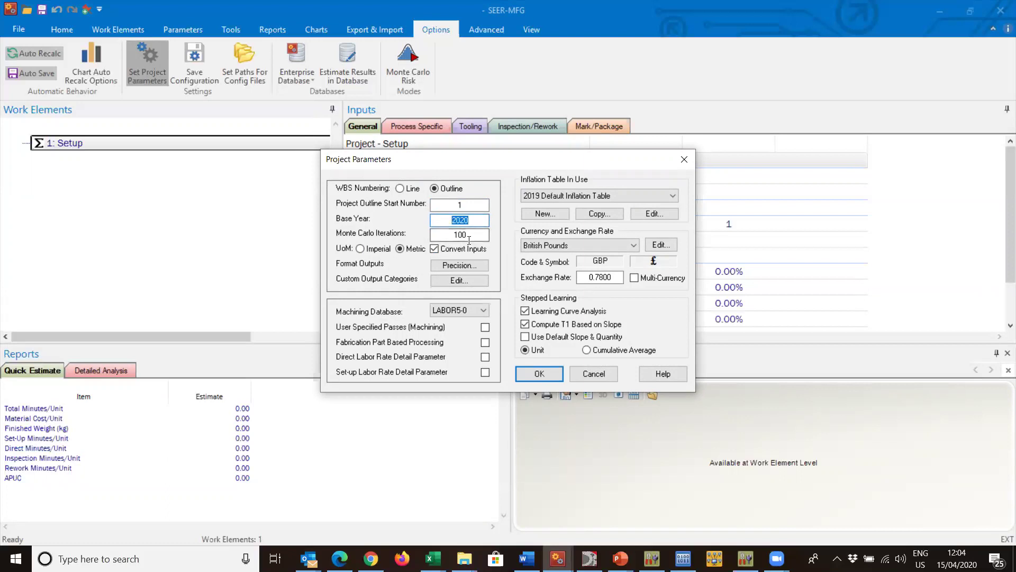
drag(474, 234, 454, 232)
click(362, 249)
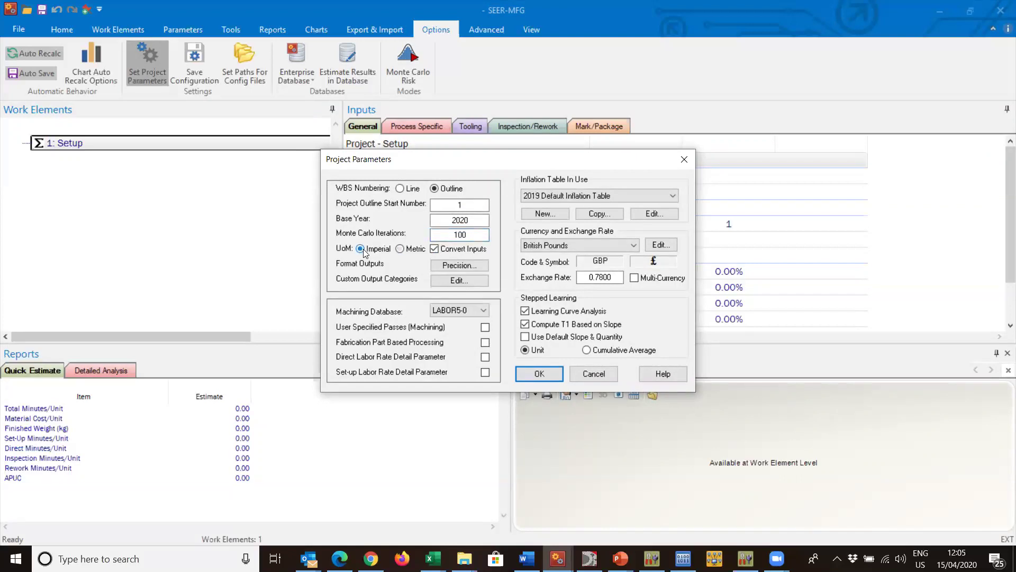
click(399, 250)
Check the output precision for quantity and dimension, and set the cost precision to 2 decimal places.
click(464, 265)
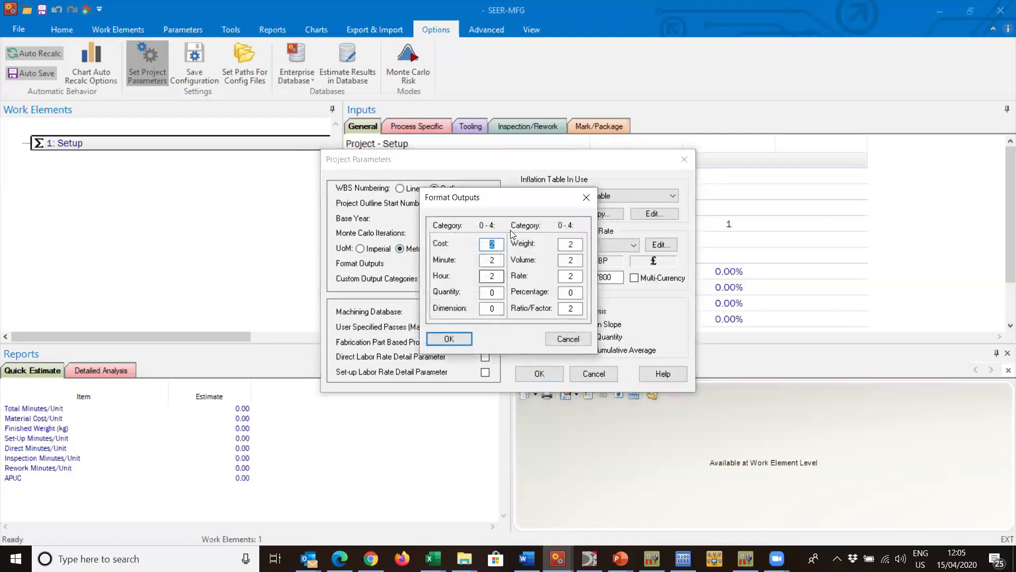
click(496, 294)
drag(497, 294, 487, 296)
drag(497, 309, 472, 308)
click(496, 243)
drag(496, 246, 470, 250)
text(4)
key(BackSpace)
text(2)
click(456, 339)
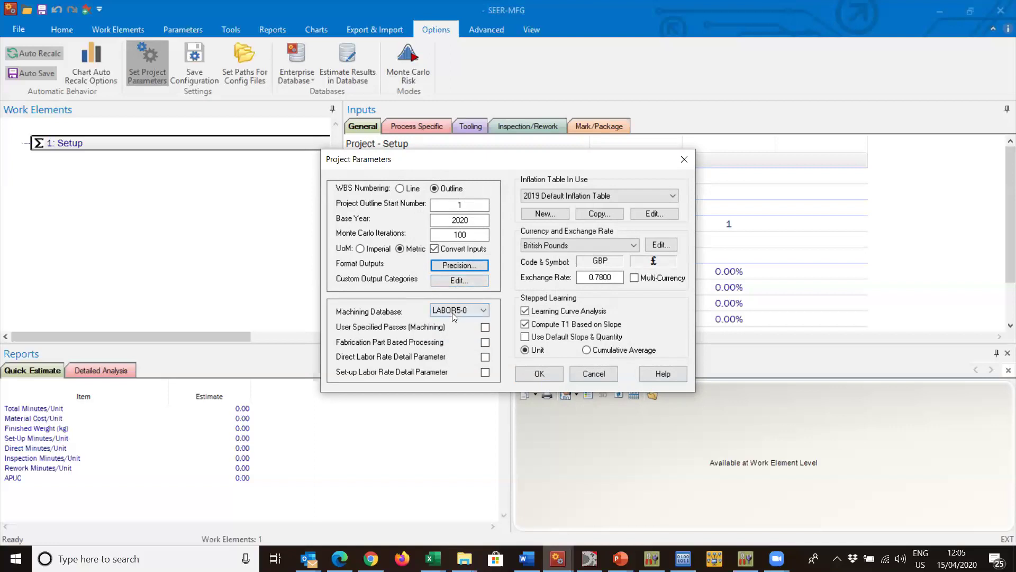
Set the machining database to LABOR5-0 and enable Fabrication Part Based Processing.
click(451, 310)
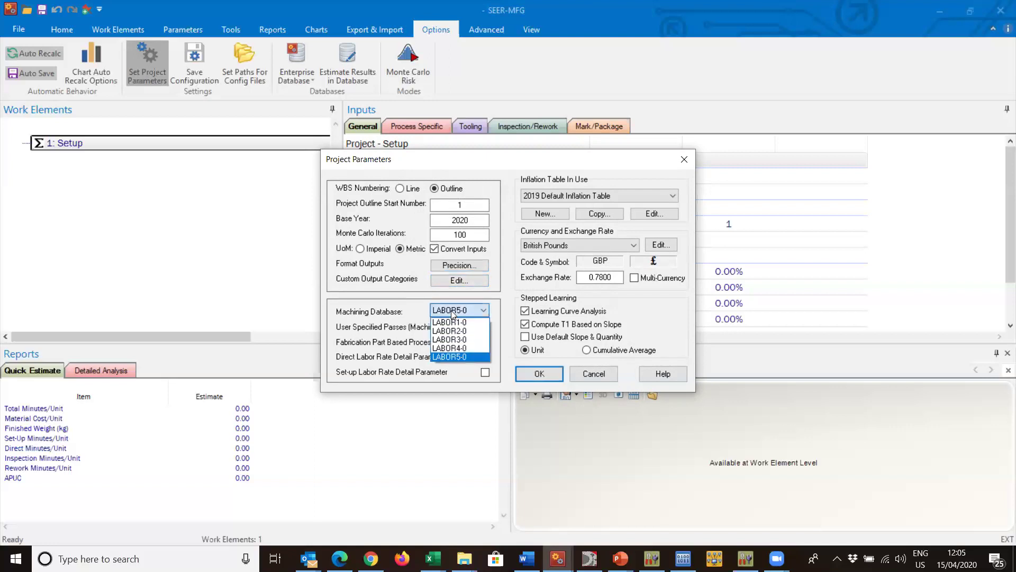
click(450, 357)
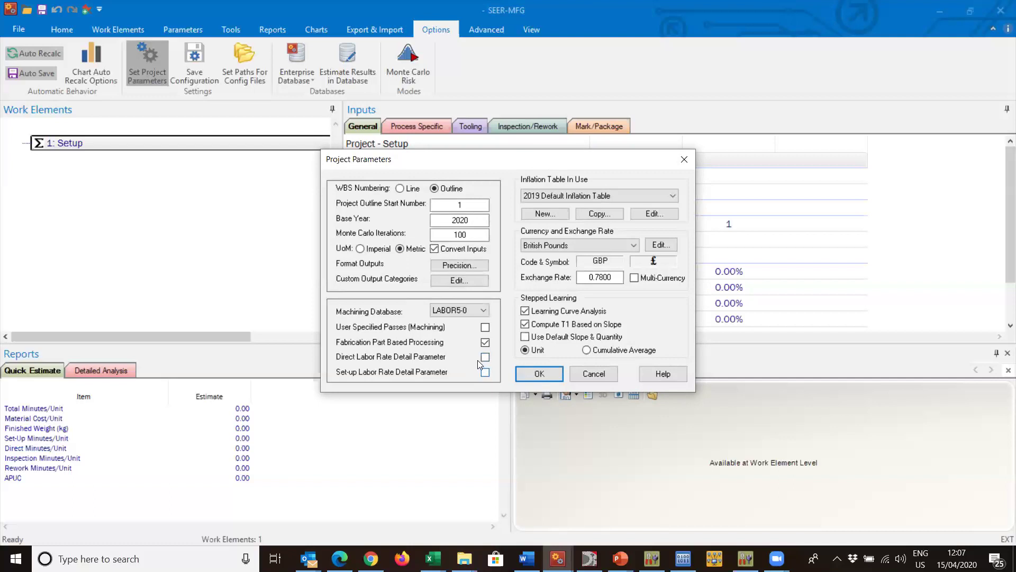
click(610, 193)
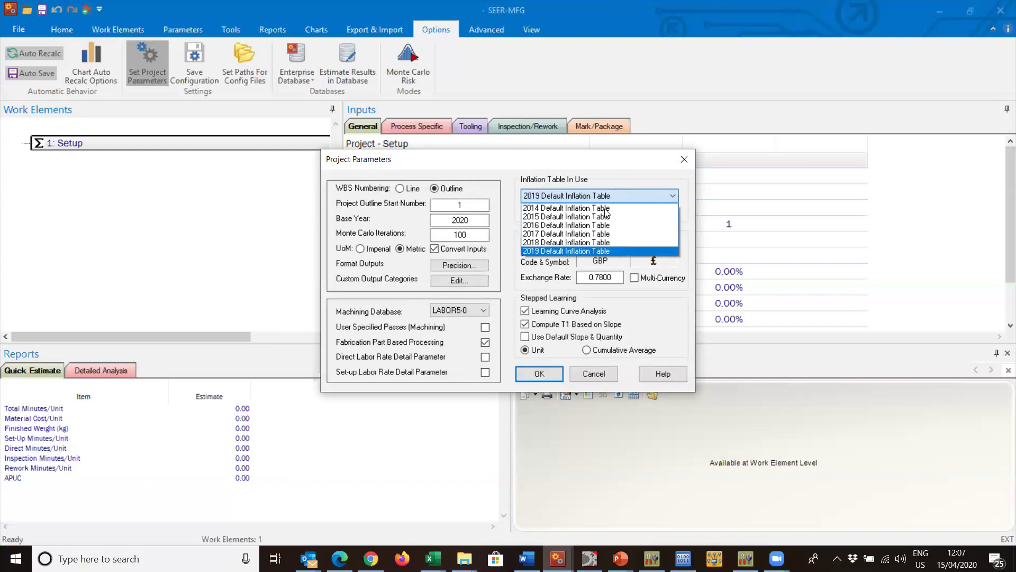
click(620, 251)
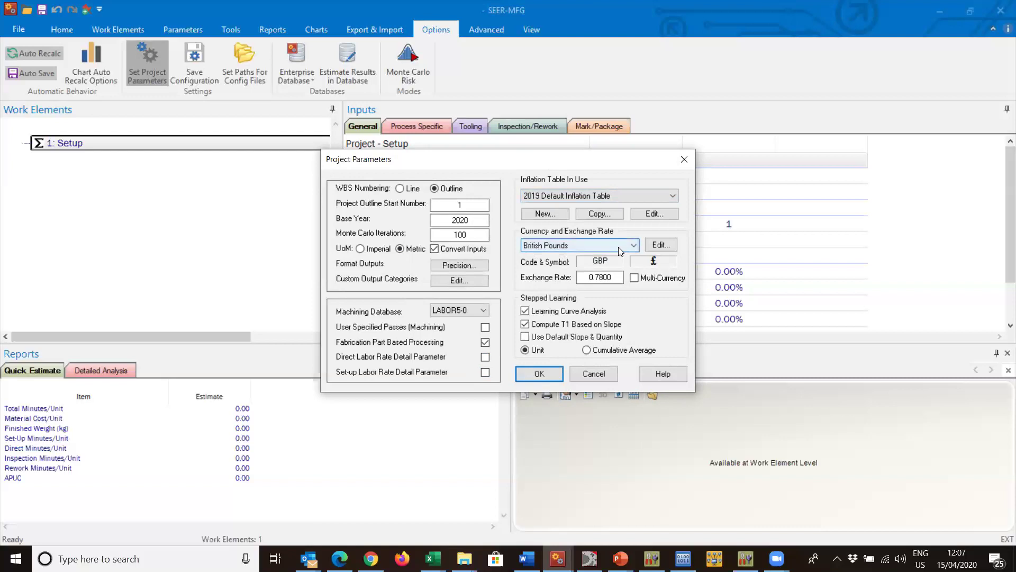
click(553, 213)
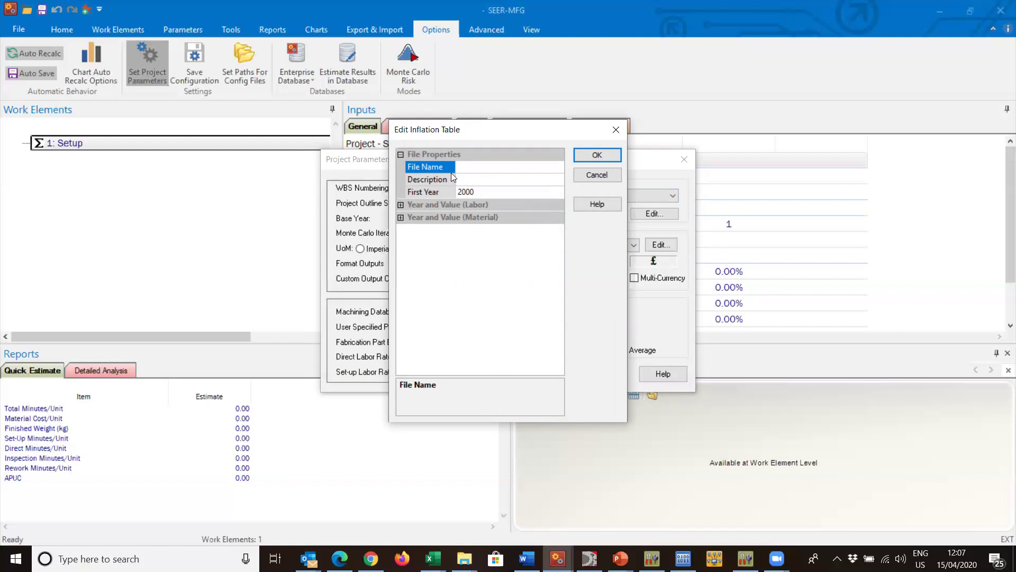
click(597, 155)
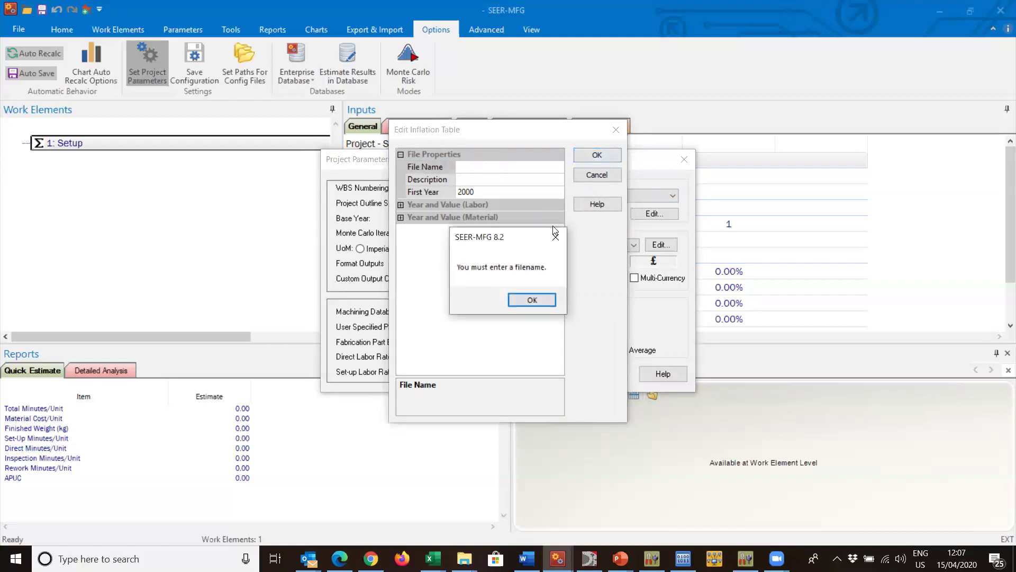
click(547, 300)
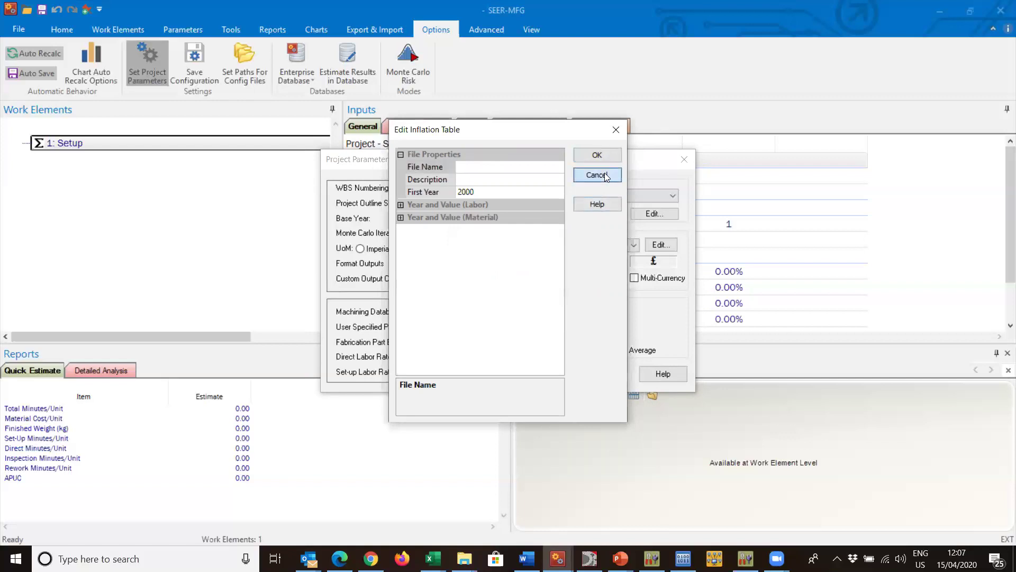
click(604, 173)
Use the 2019 Default Inflation Table and British Pounds as the project currency.
click(551, 194)
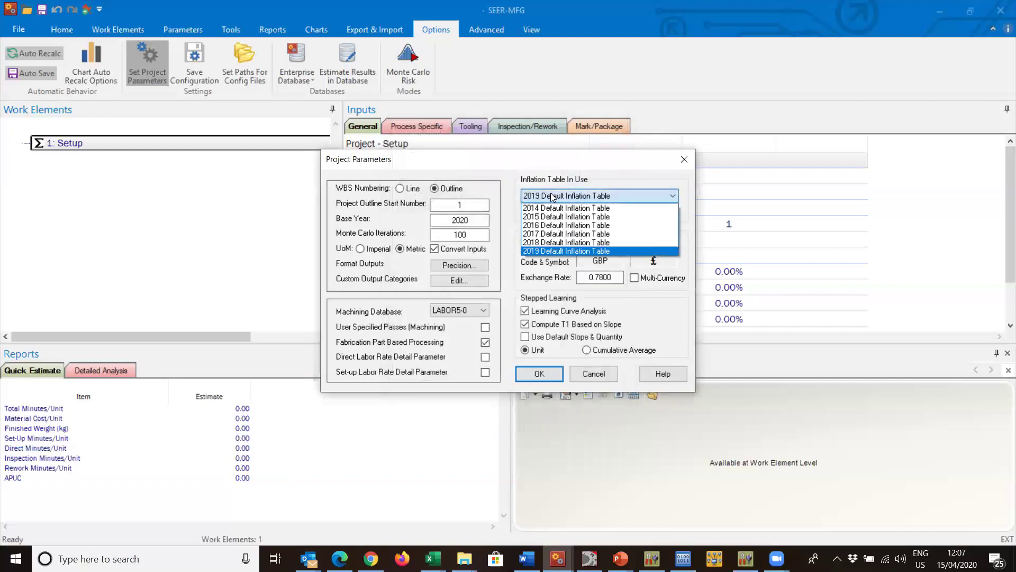
click(569, 250)
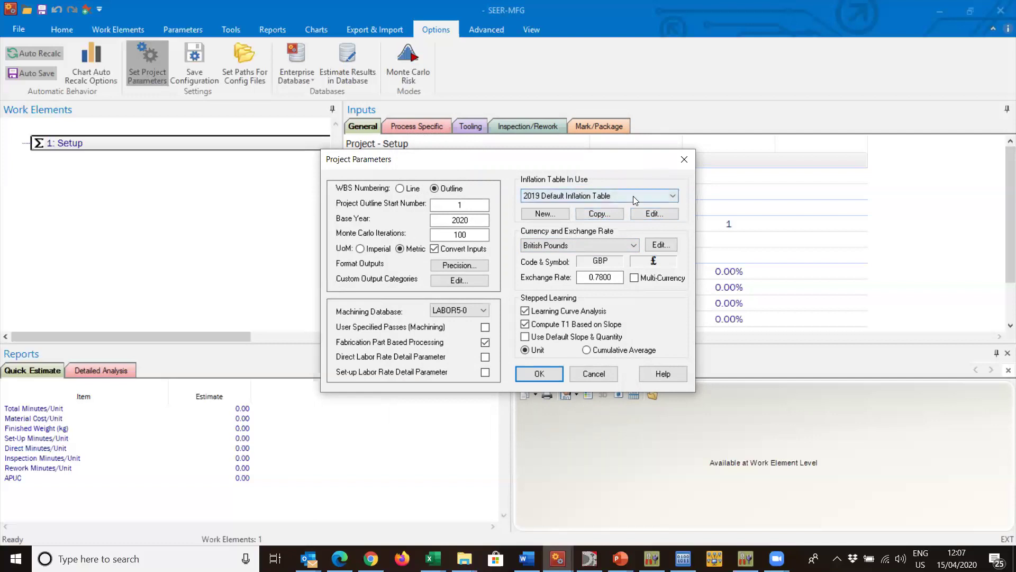
click(569, 243)
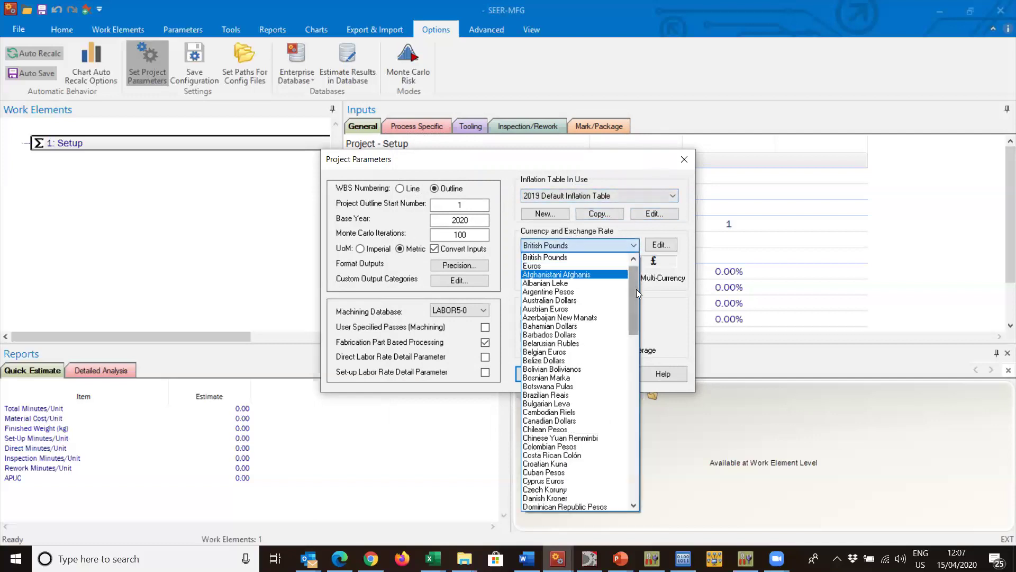
drag(636, 289, 636, 275)
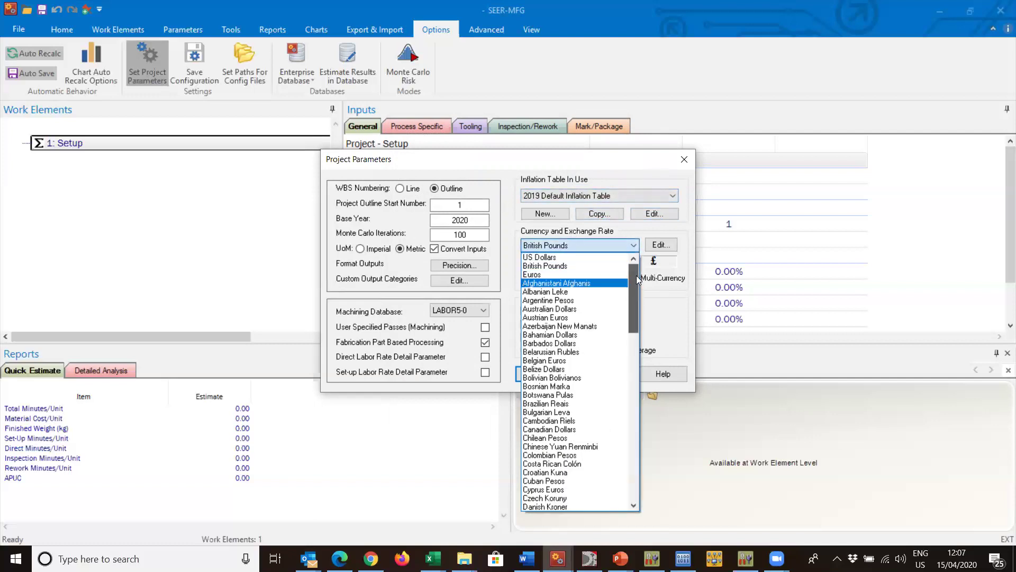
click(572, 266)
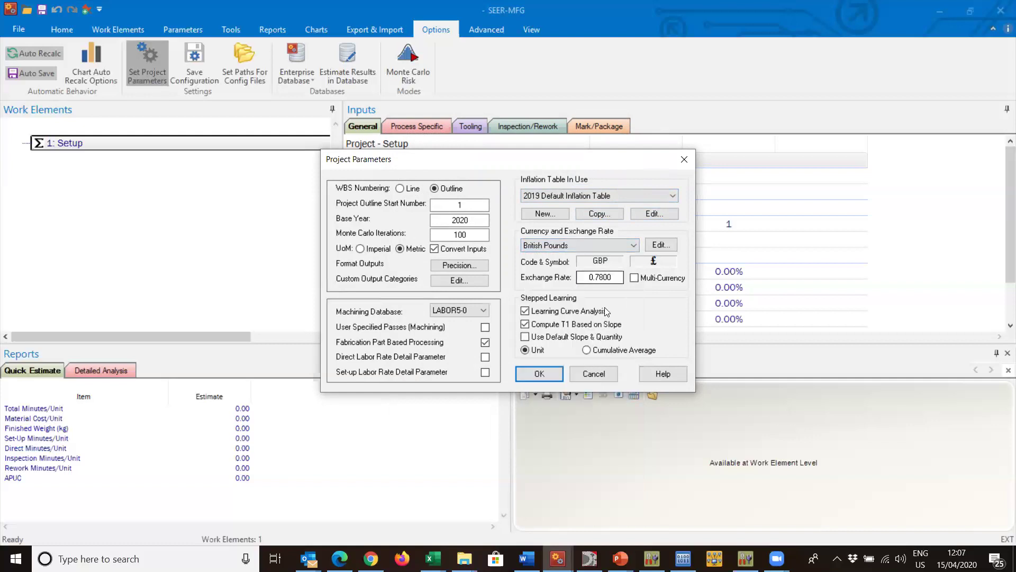
Review the exchange rate, keep Learning Curve Analysis enabled and apply the project parameters.
drag(619, 277, 576, 276)
drag(615, 279, 587, 279)
click(546, 314)
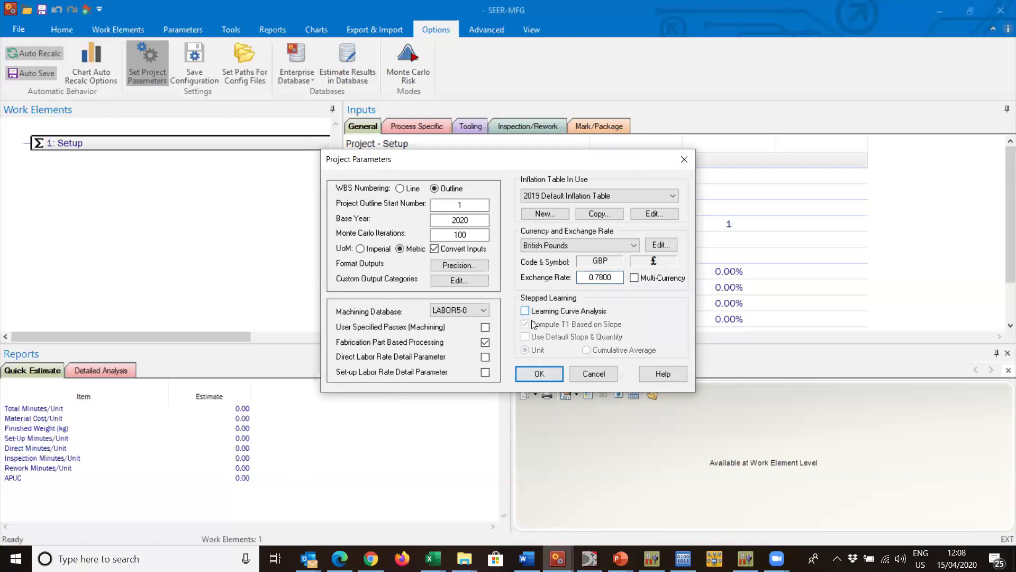
click(524, 310)
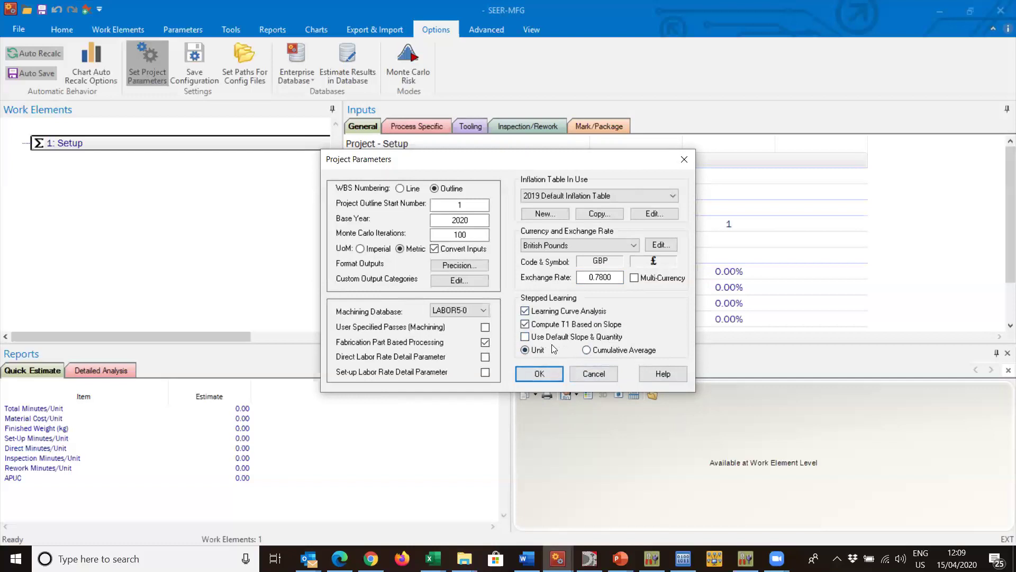
click(548, 372)
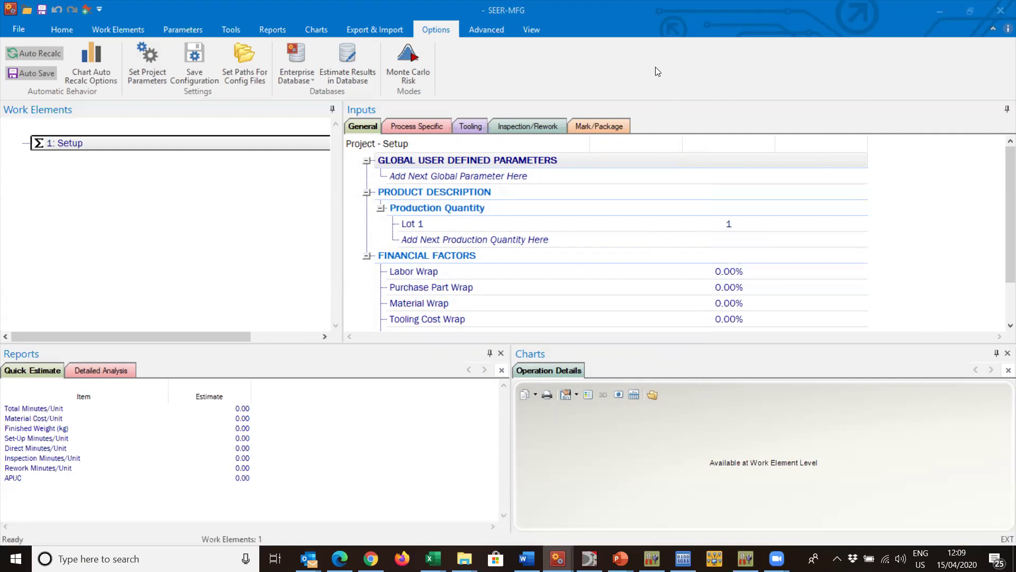
Enlarge the text of the Work Elements pane by two sizes and reduce it again by one.
click(531, 30)
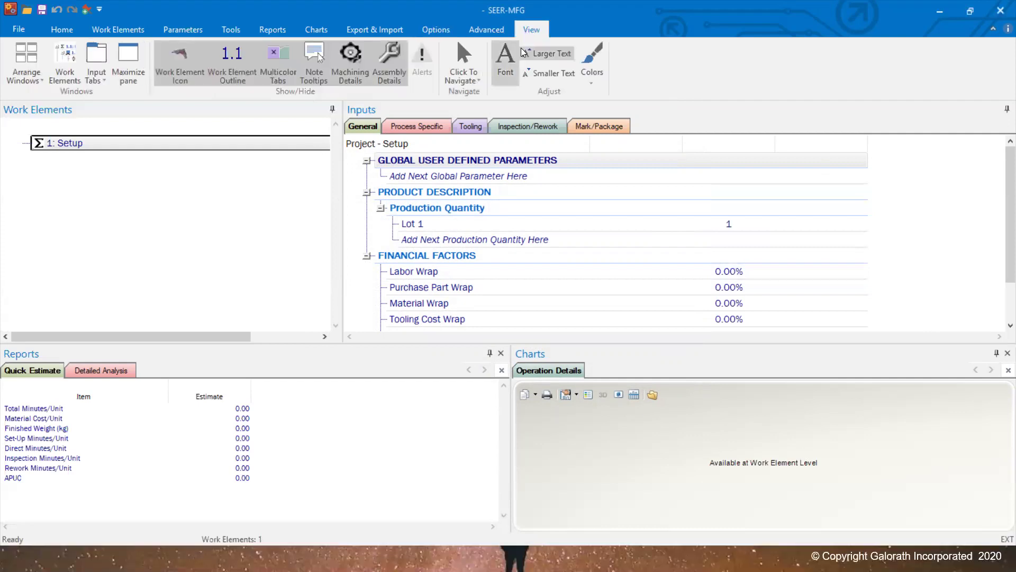
click(545, 53)
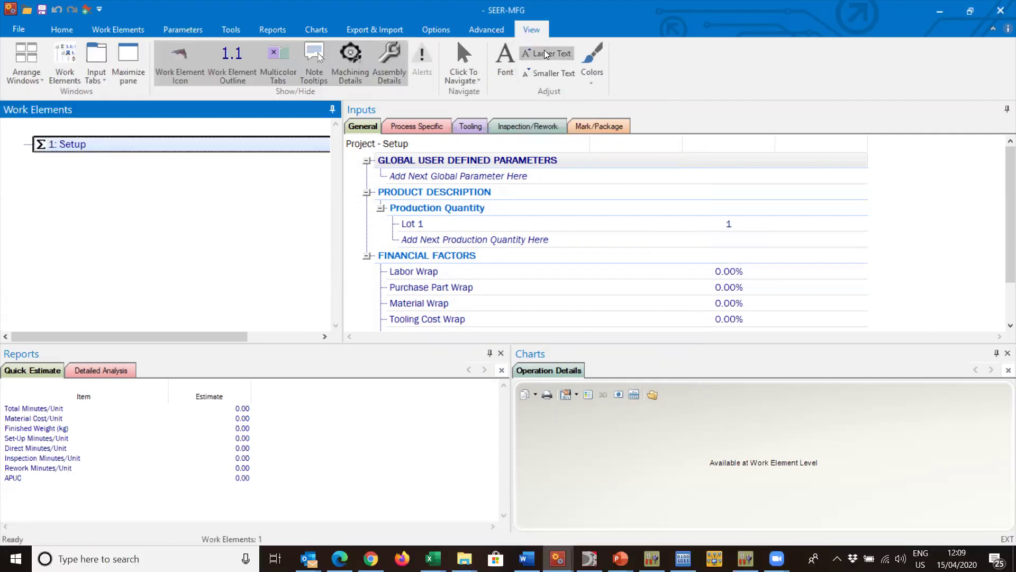
click(545, 53)
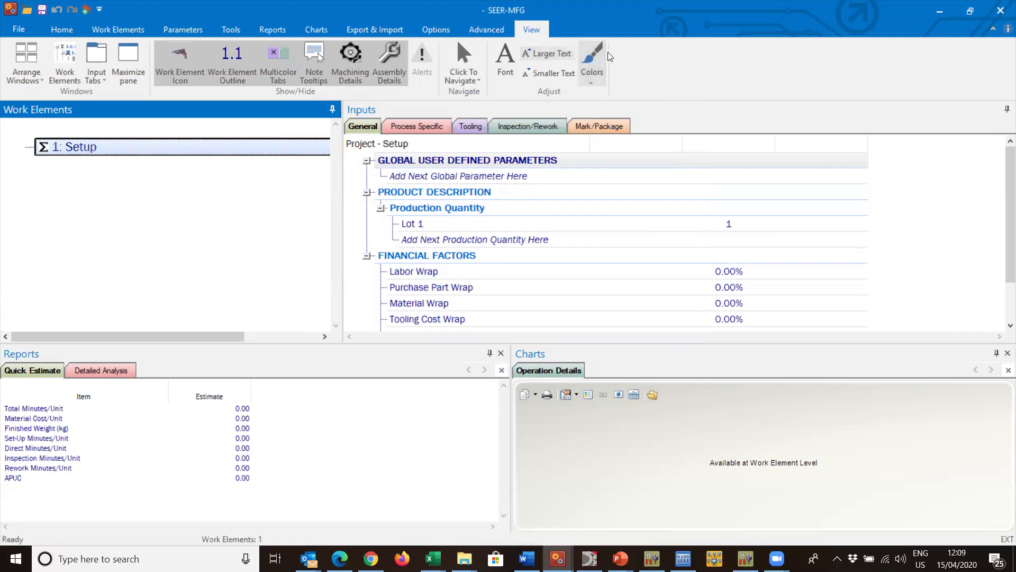
click(554, 73)
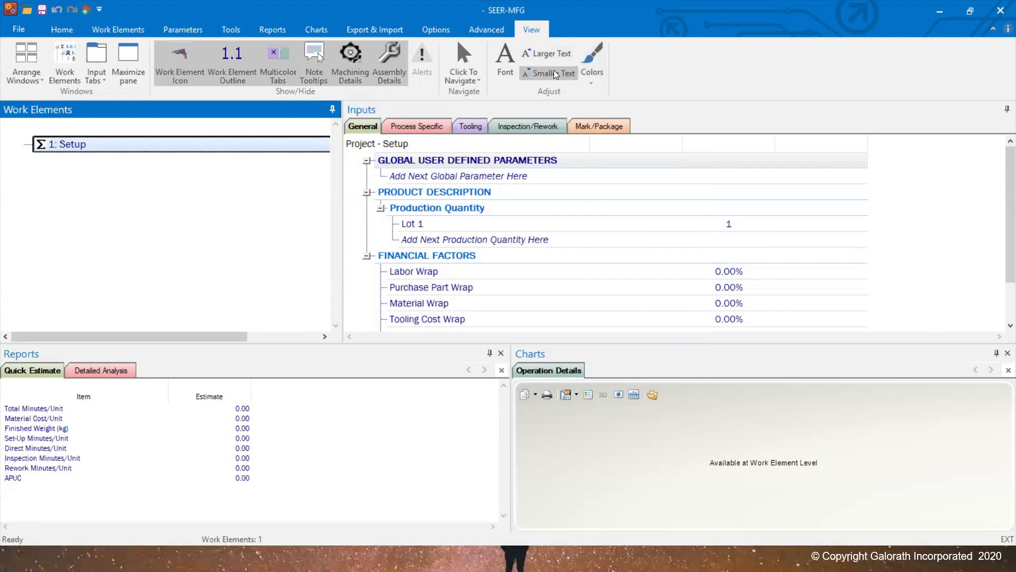
Enlarge the text of the Quick Estimate report in the Reports pane.
click(297, 468)
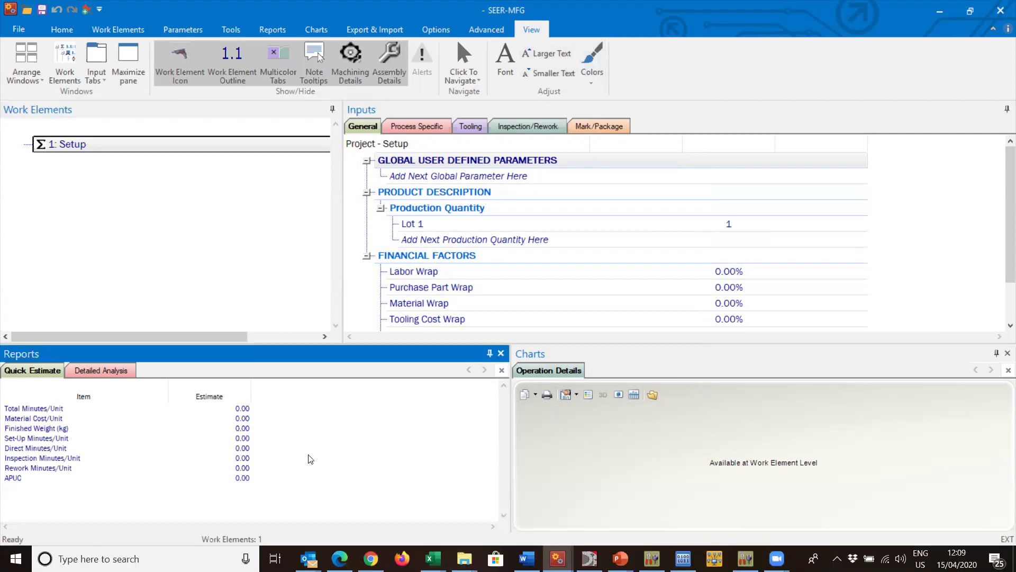
click(547, 57)
click(548, 55)
click(547, 55)
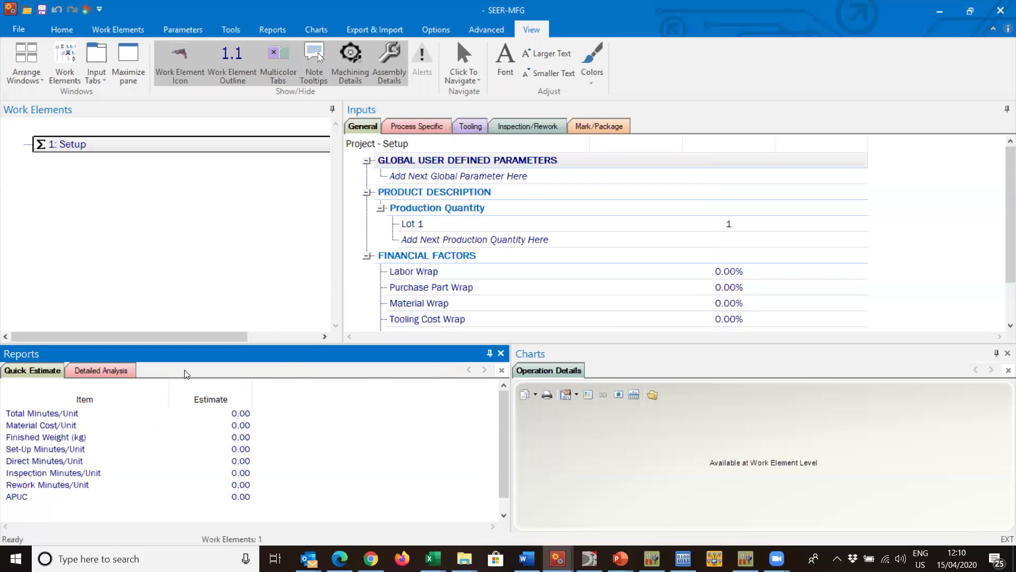
Add Production Lot, Operation Details and Aero Details Report to the available reports, leaving PCB Material Details out.
click(265, 30)
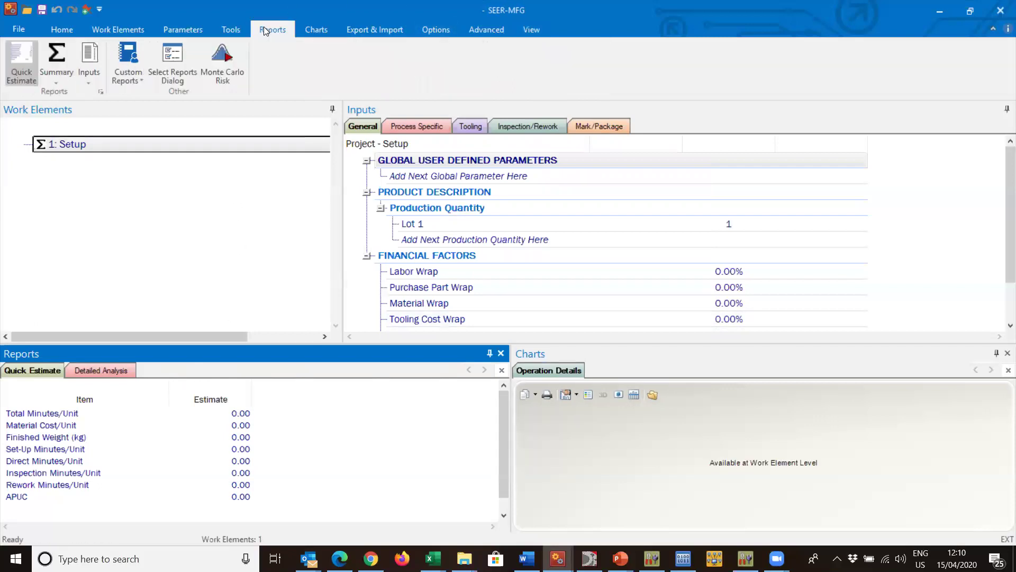
click(177, 71)
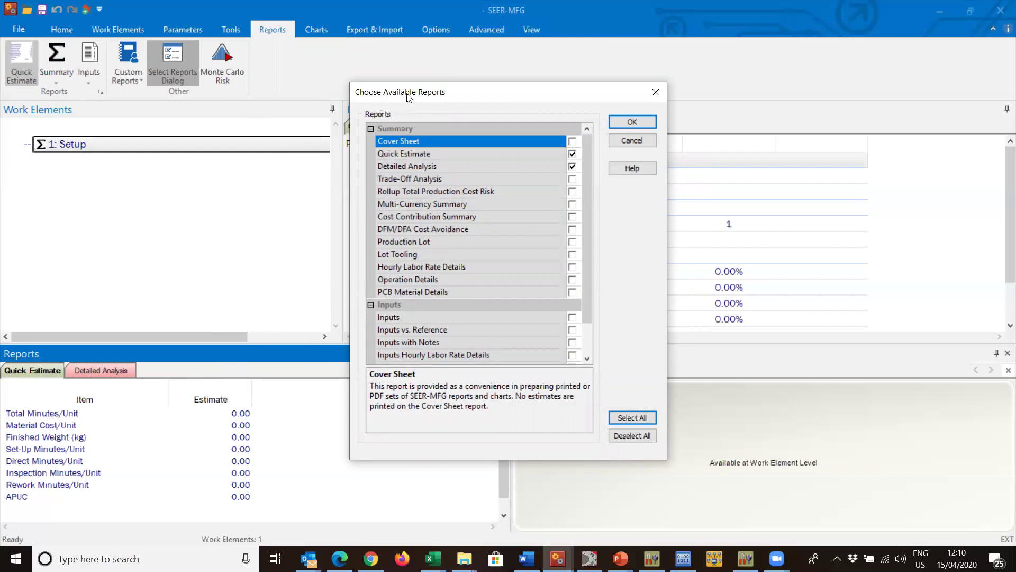
drag(403, 96, 166, 70)
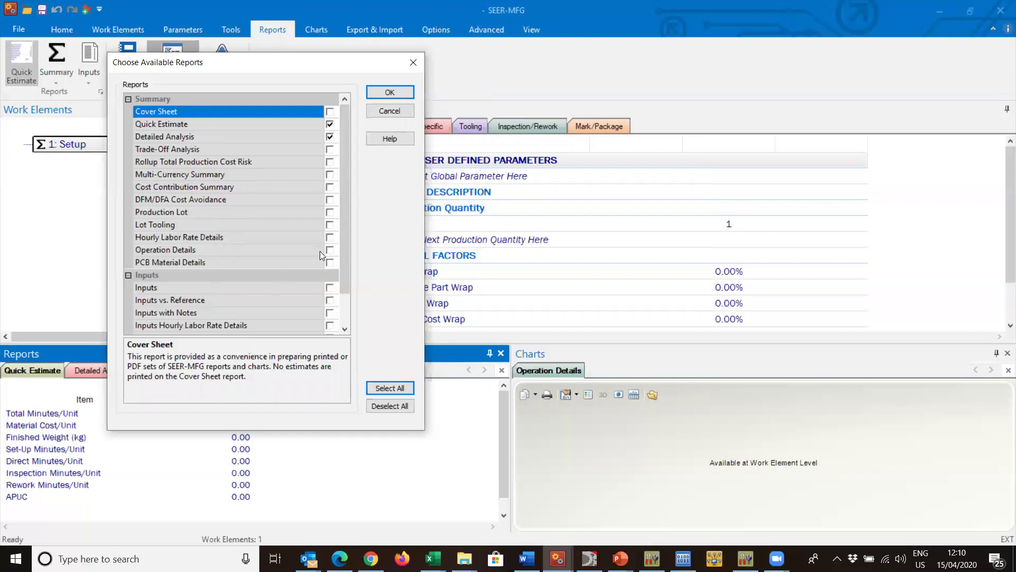
click(331, 212)
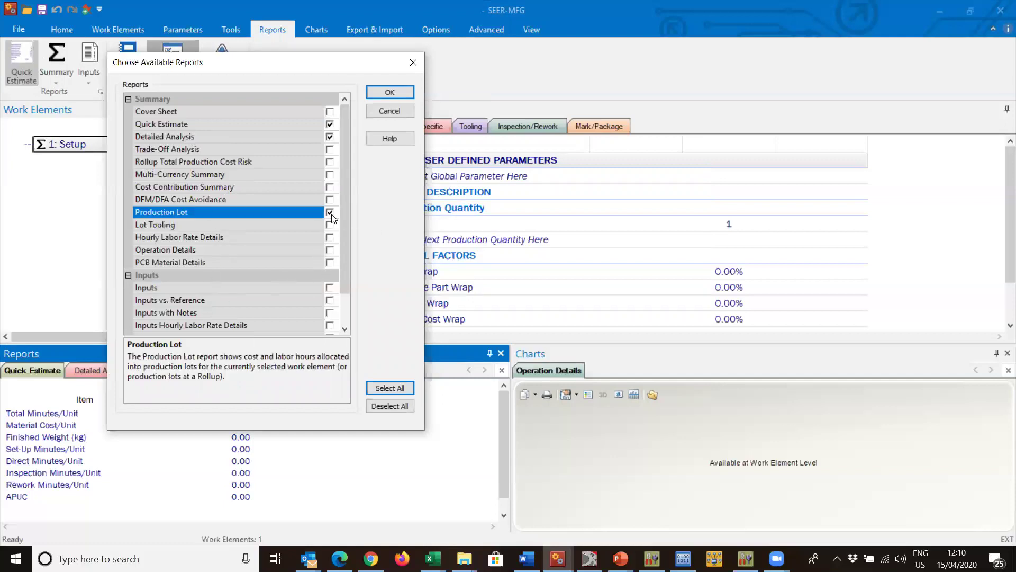
click(331, 251)
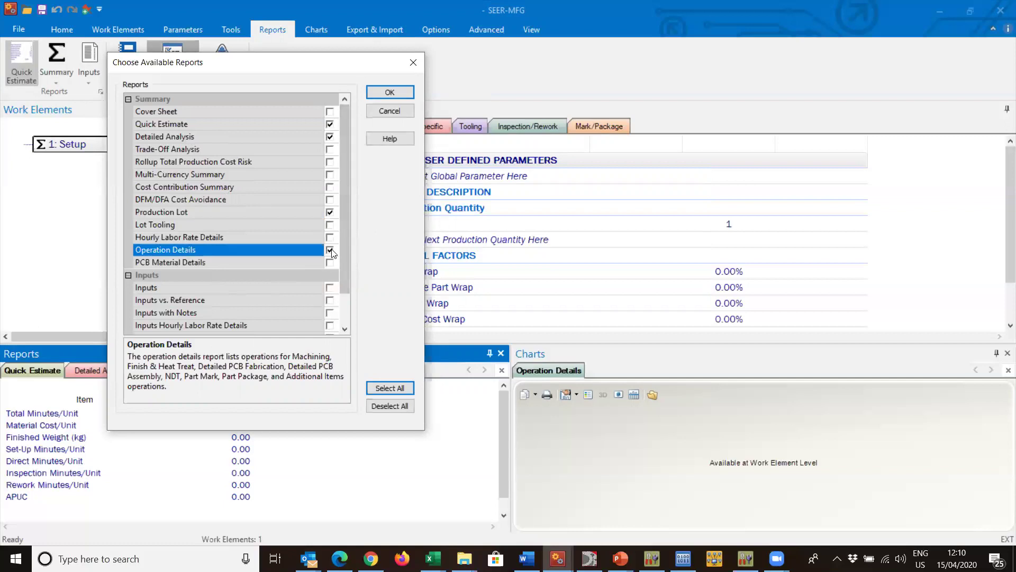
drag(340, 276, 343, 348)
click(330, 326)
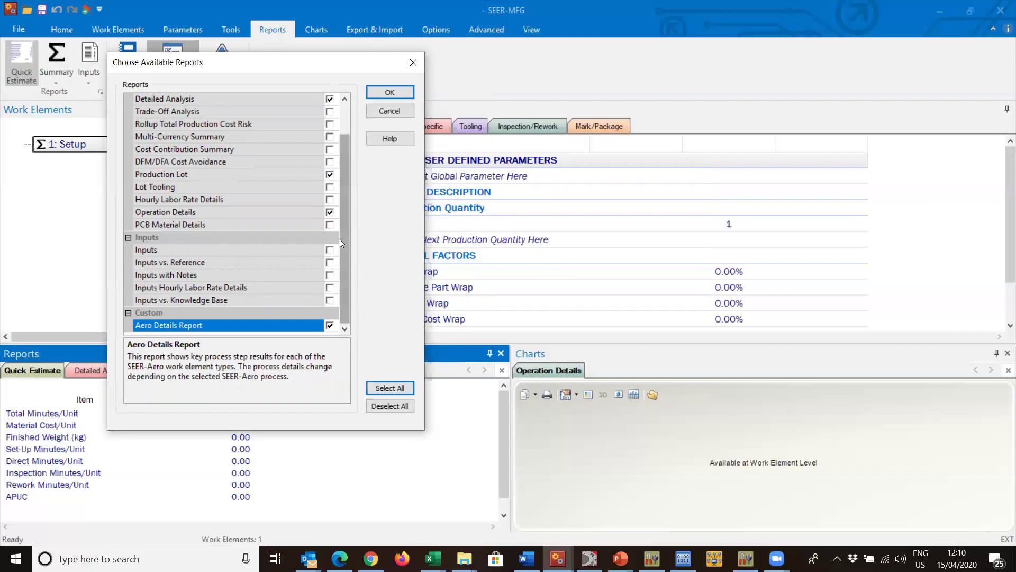
drag(341, 227, 344, 182)
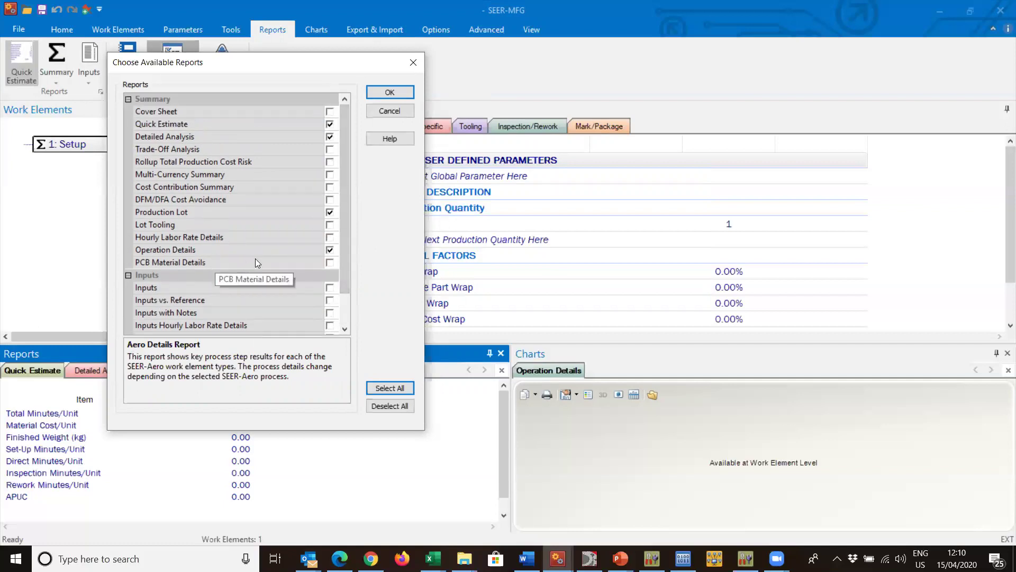
click(329, 263)
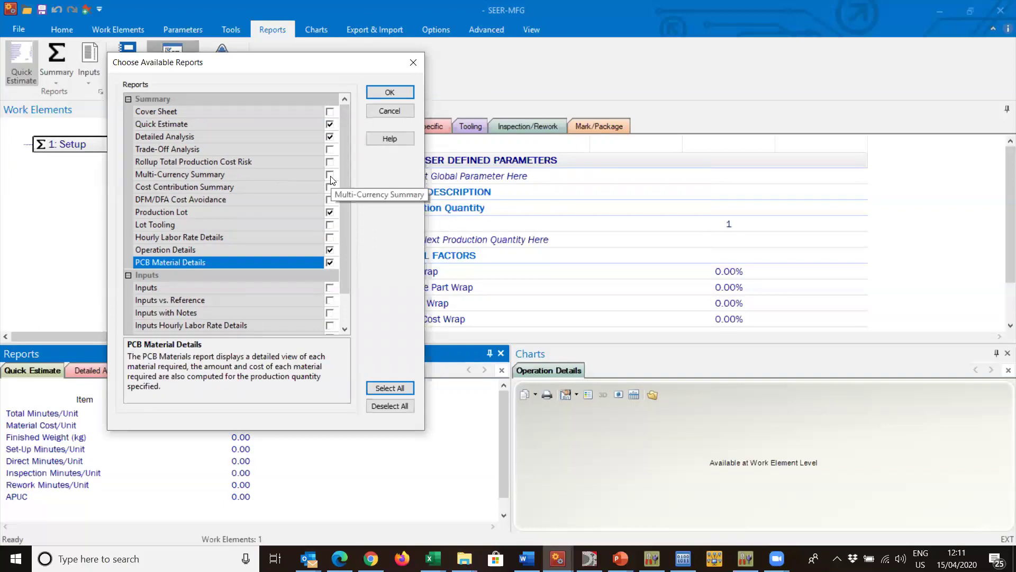
click(329, 263)
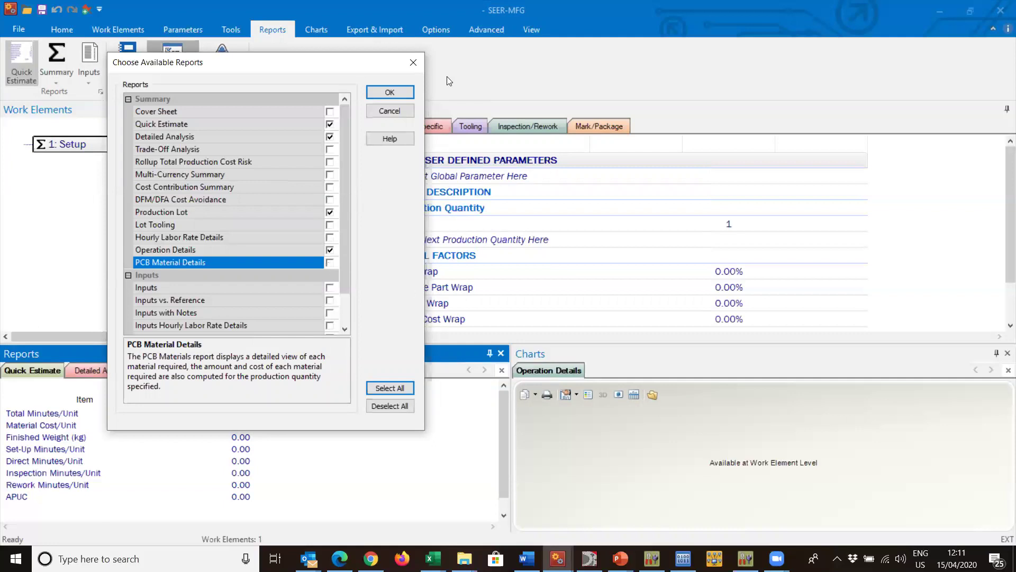
click(393, 92)
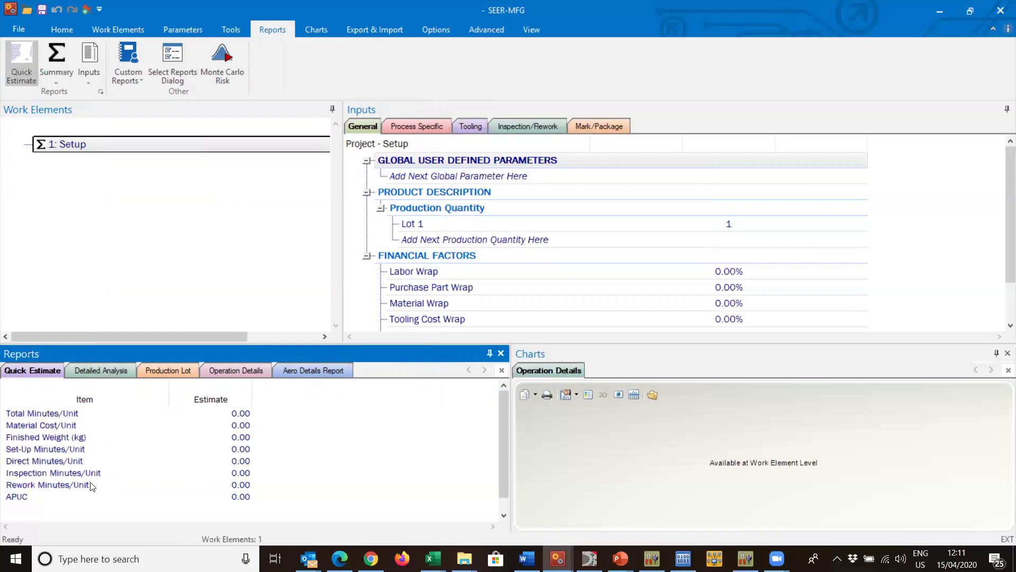
In the Quick Estimate options, exclude the Total Labor, Set-Up, Direct, Inspection and Rework Minutes/Unit items and include Total Labor Hrs/Unit.
right_click(176, 441)
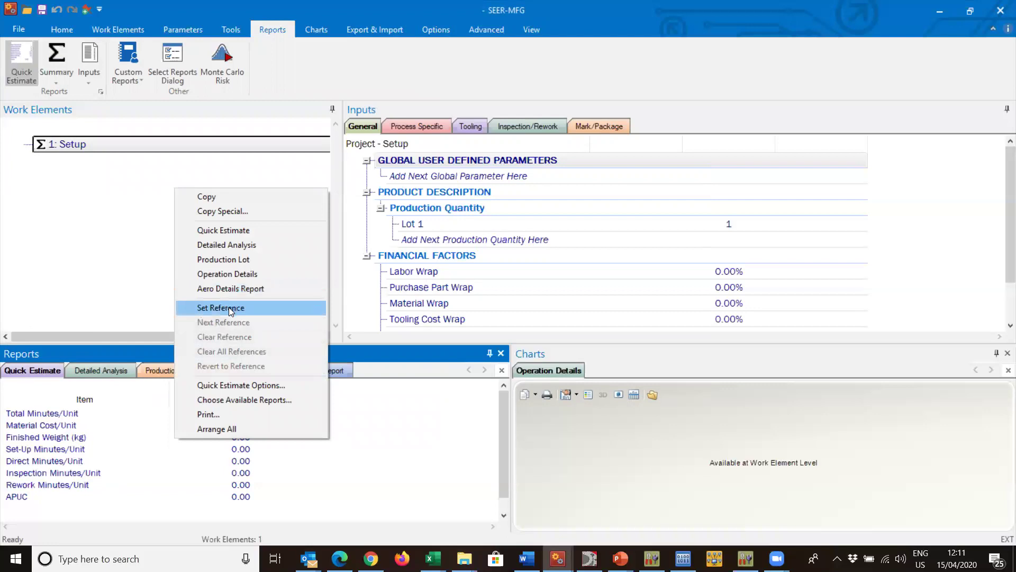
click(245, 385)
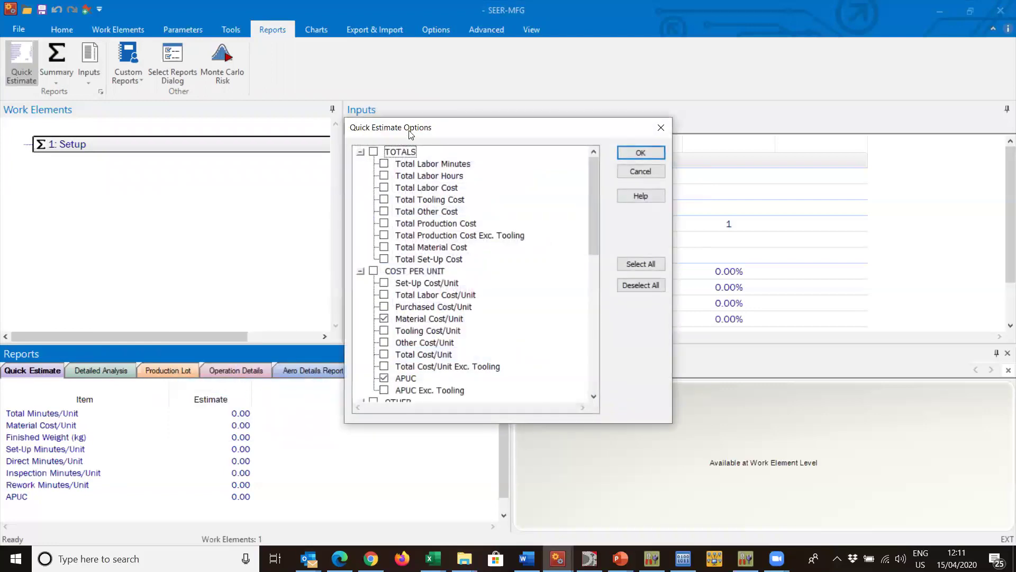
drag(409, 133, 341, 166)
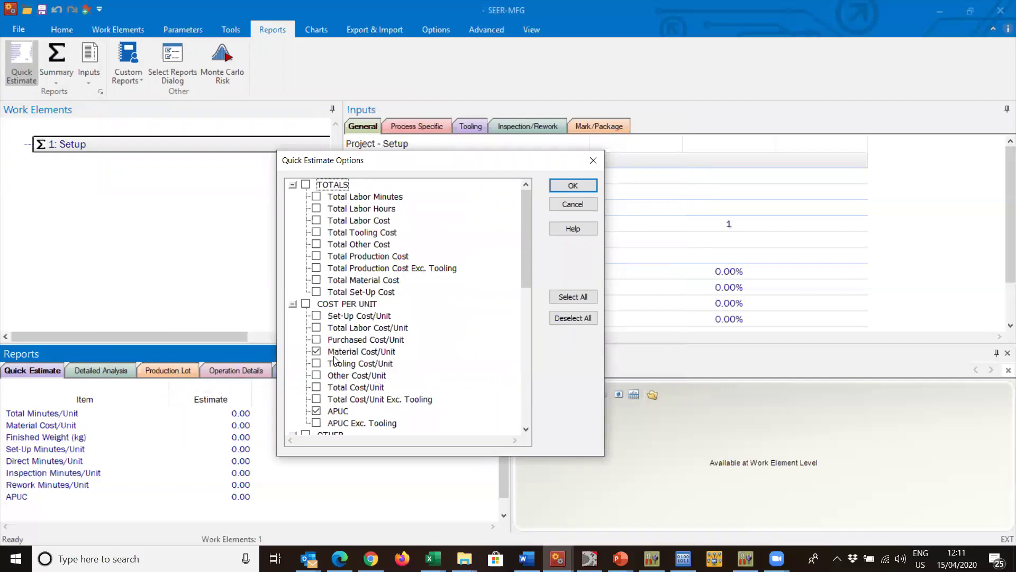
drag(527, 242, 552, 392)
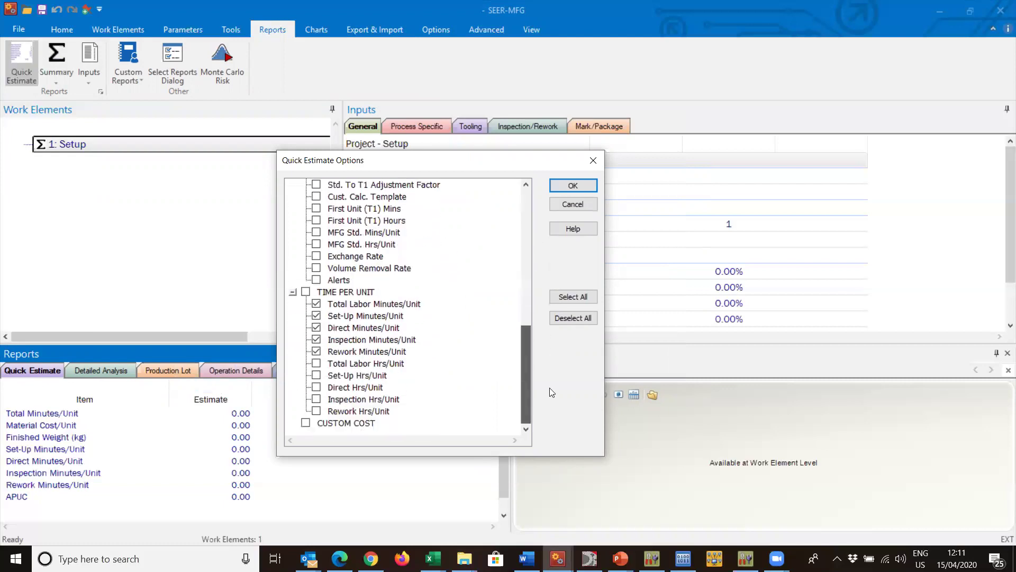
click(321, 304)
click(322, 316)
click(322, 328)
click(323, 340)
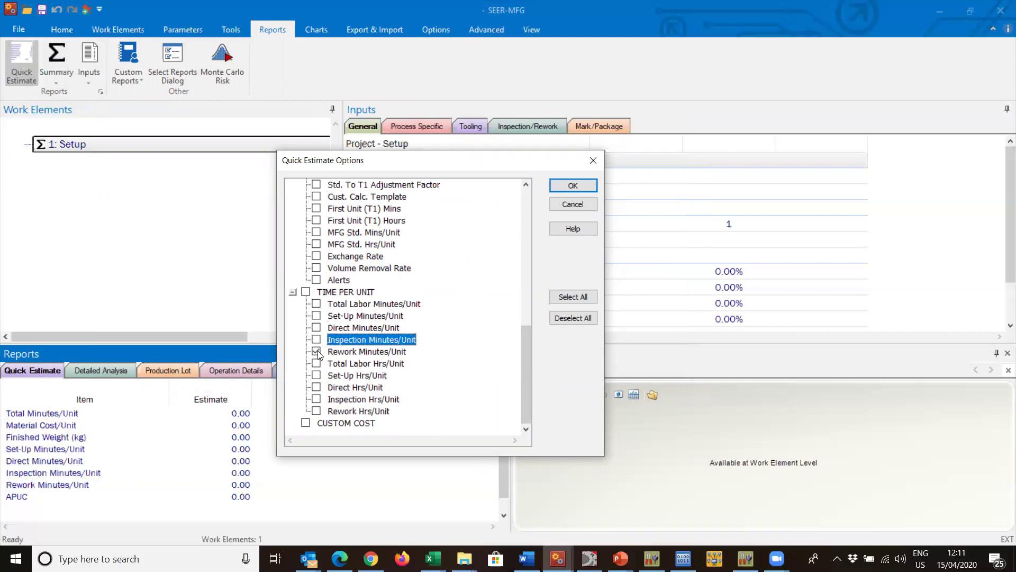
click(320, 352)
click(321, 362)
click(320, 351)
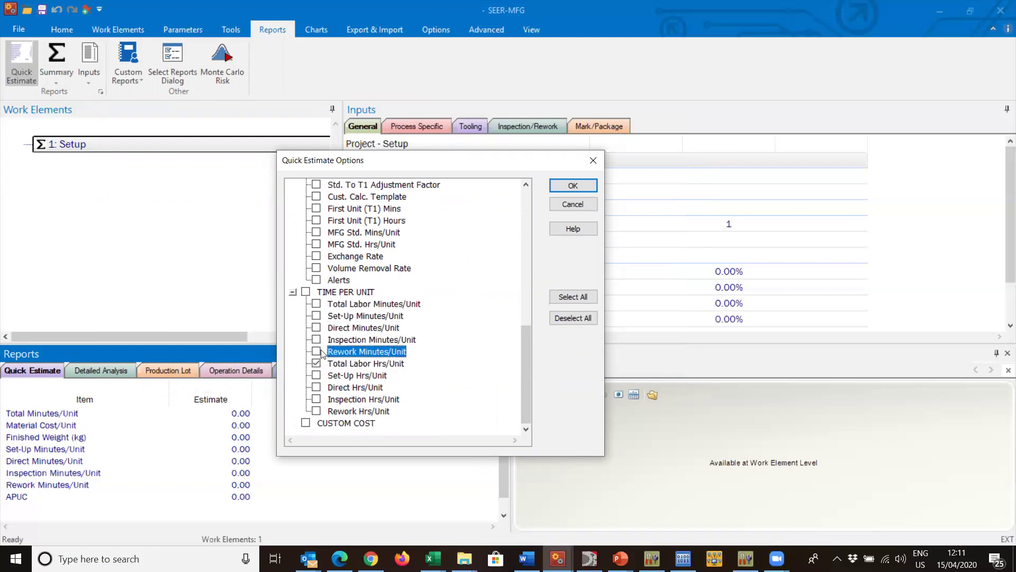
Include Set-Up, Direct, Inspection and Rework Hrs/Unit in the Quick Estimate, review the remaining options and apply them.
click(316, 377)
click(317, 388)
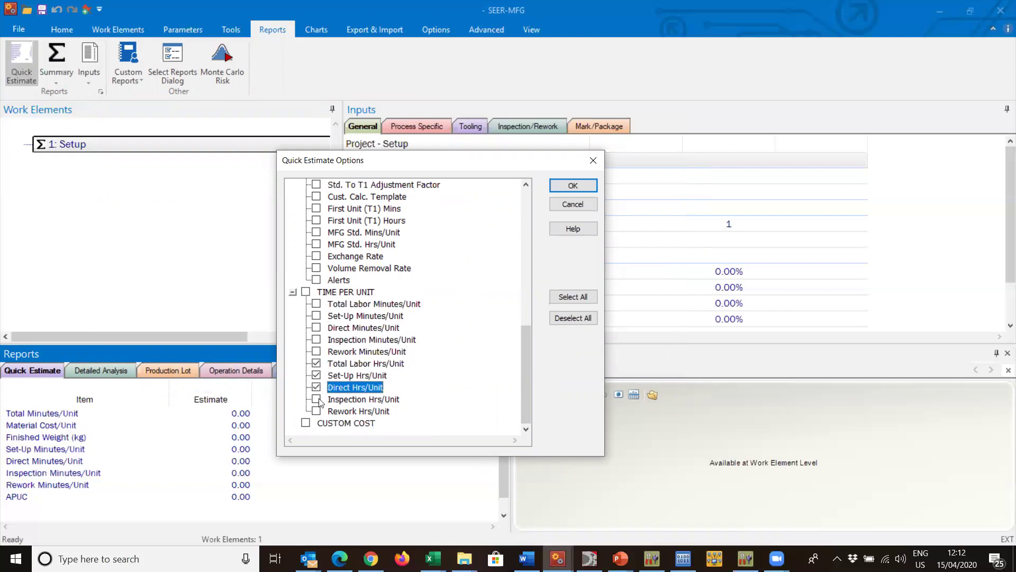
click(318, 400)
click(318, 411)
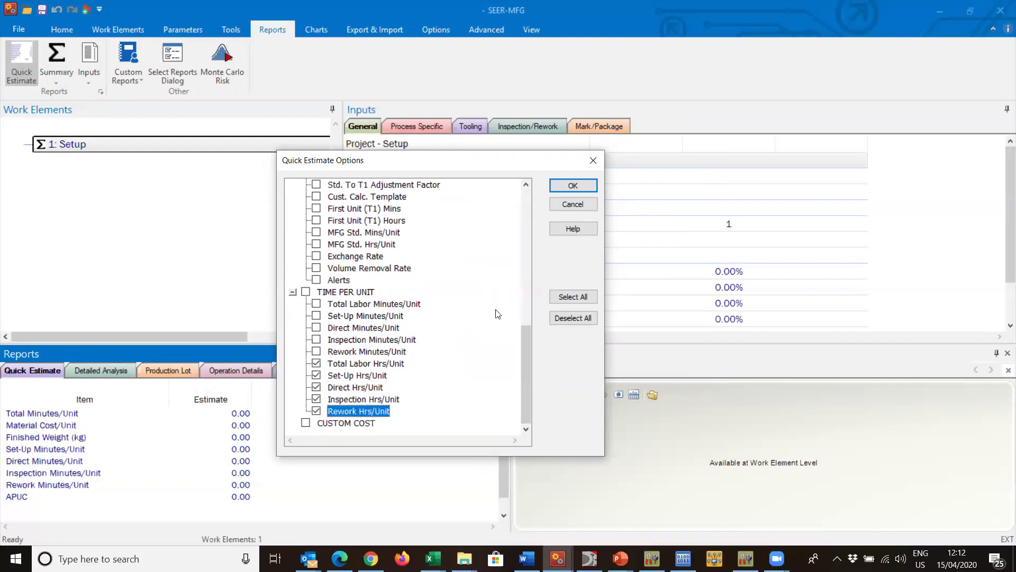
drag(525, 366, 533, 283)
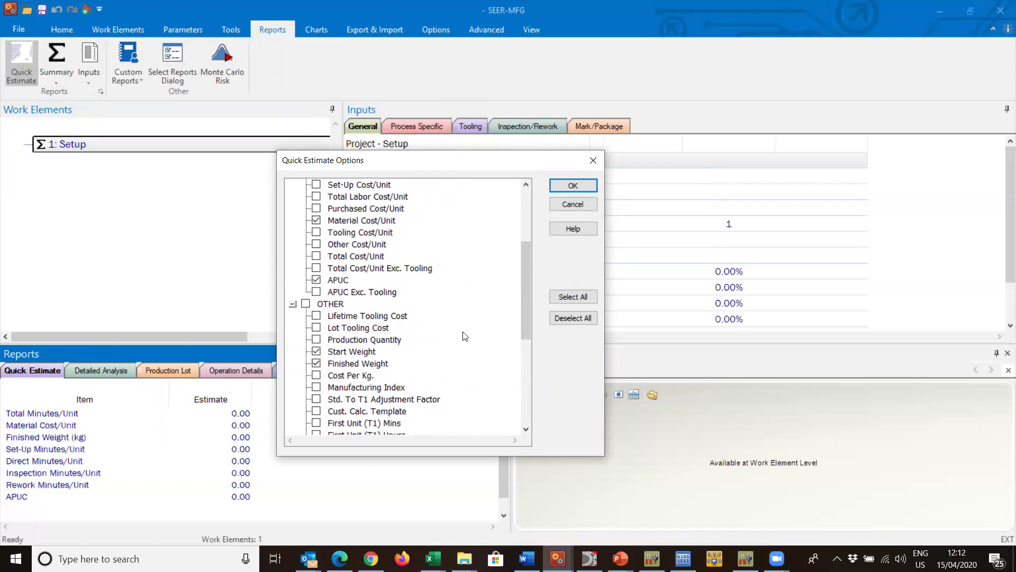
drag(525, 292, 513, 217)
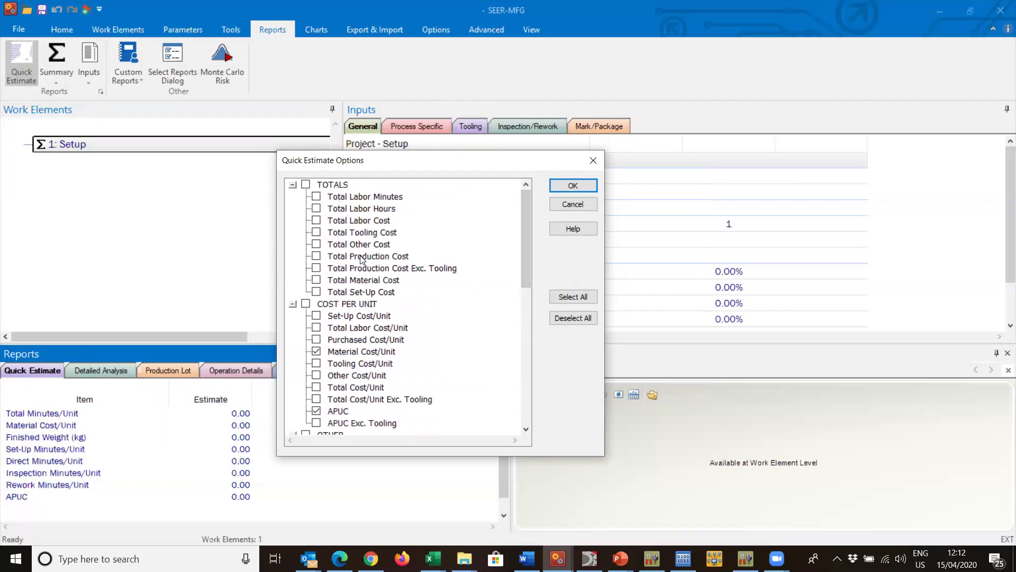
drag(530, 247, 538, 317)
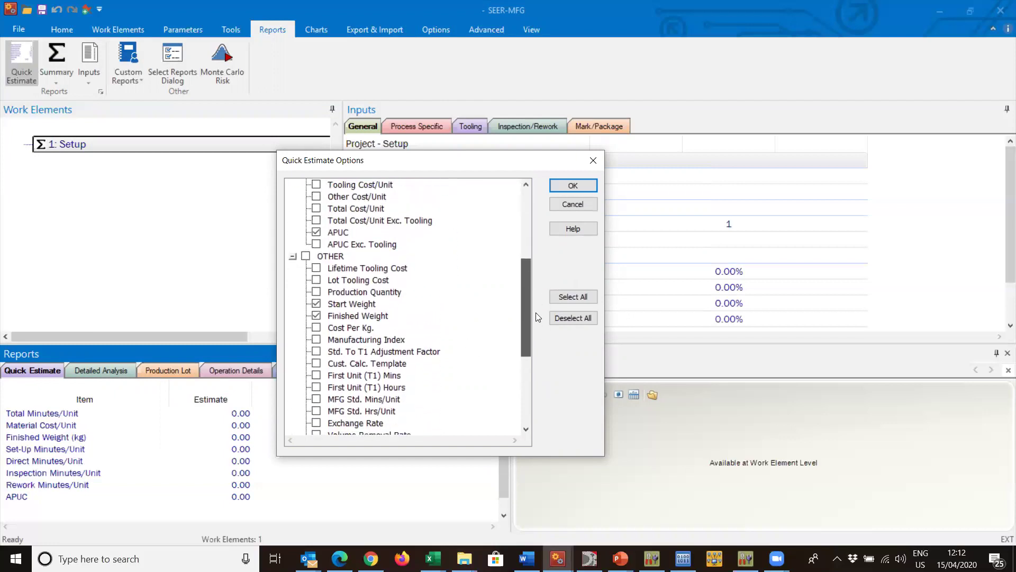
click(587, 185)
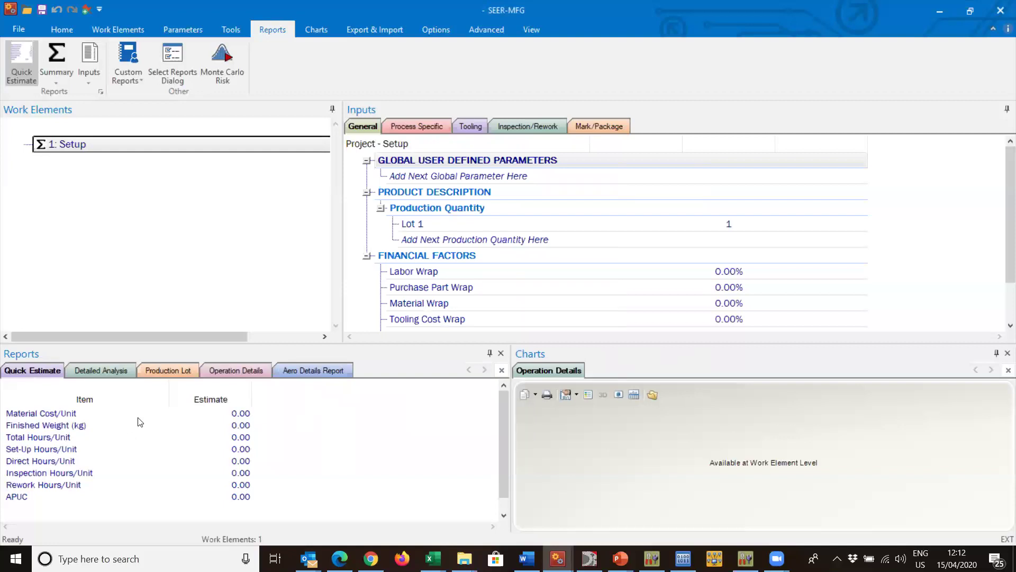
Add the Cost Risk, Work Element Cost Contribution, Operation Analysis, Production Lot and Cost Allocation charts to the Charts pane.
right_click(563, 367)
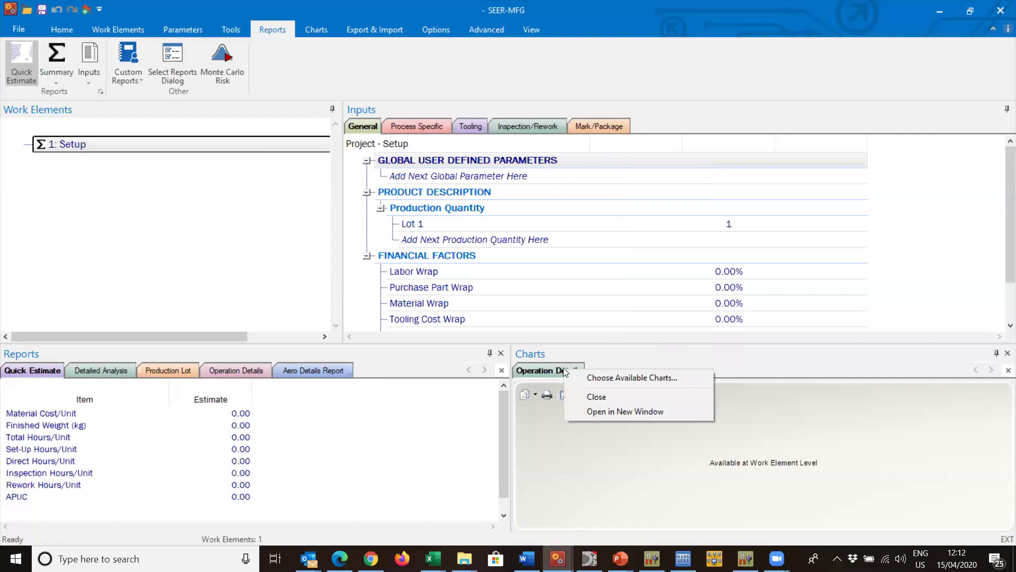
click(609, 378)
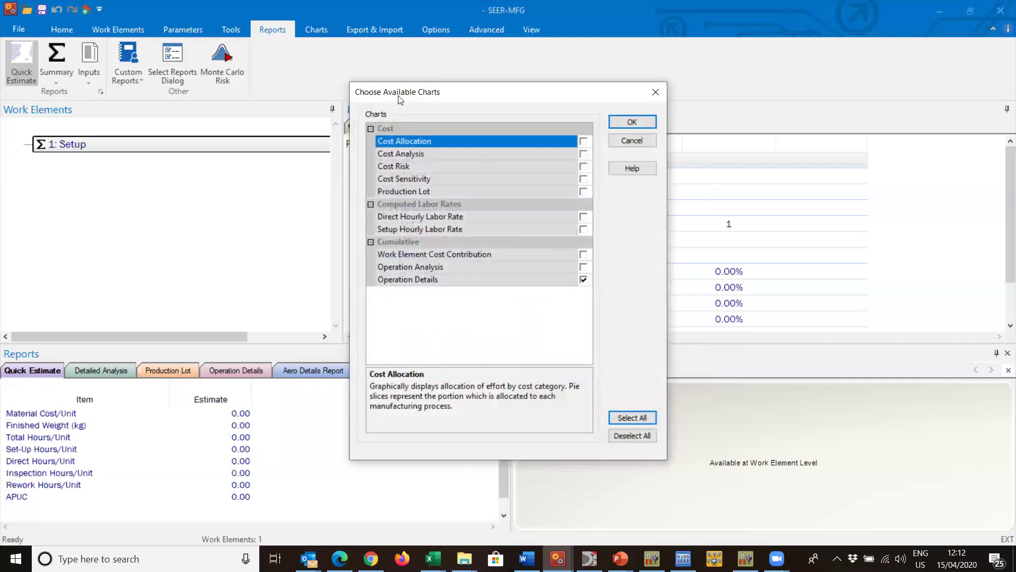
drag(392, 100, 383, 101)
drag(382, 101, 161, 111)
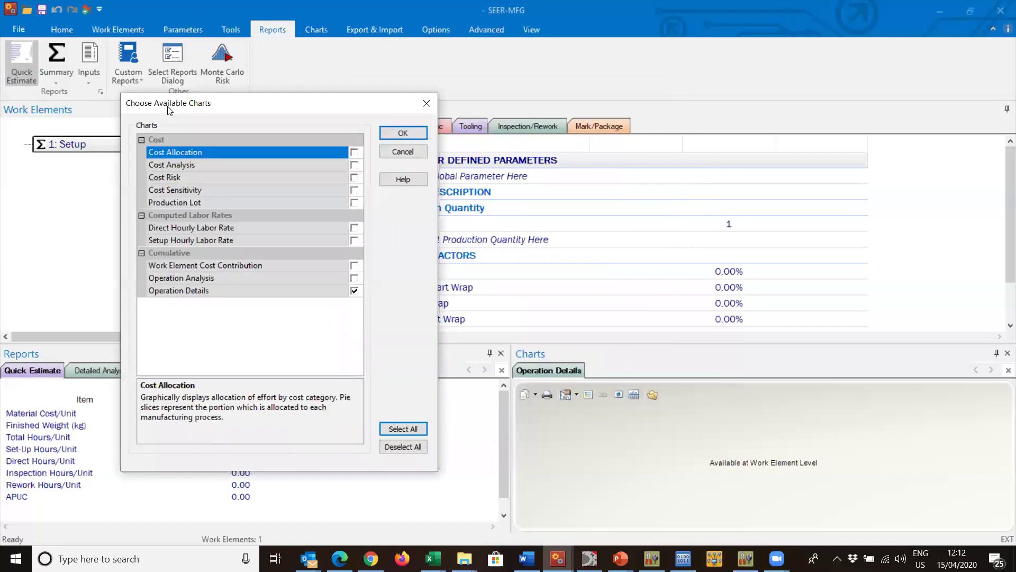
click(354, 178)
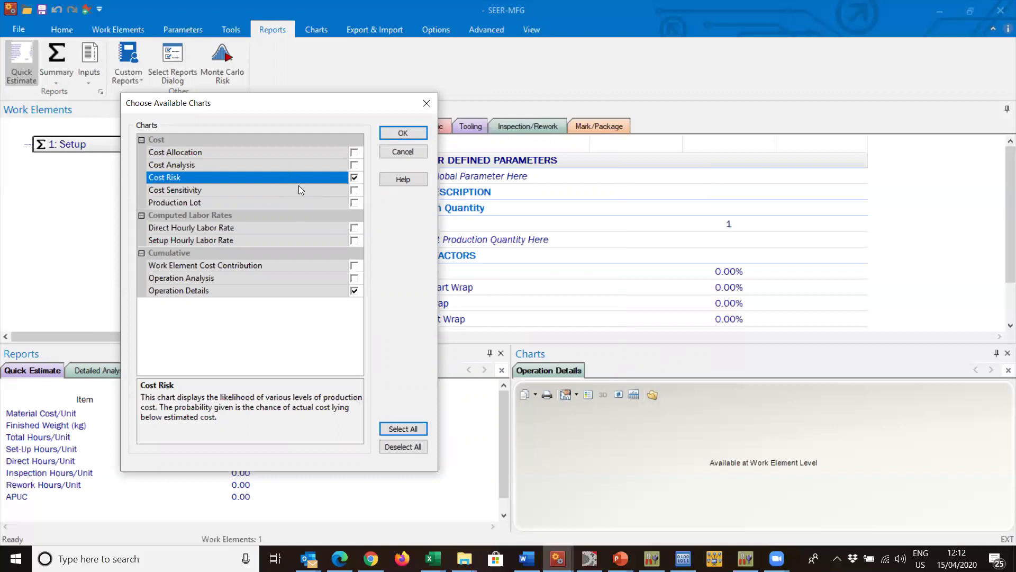
click(354, 266)
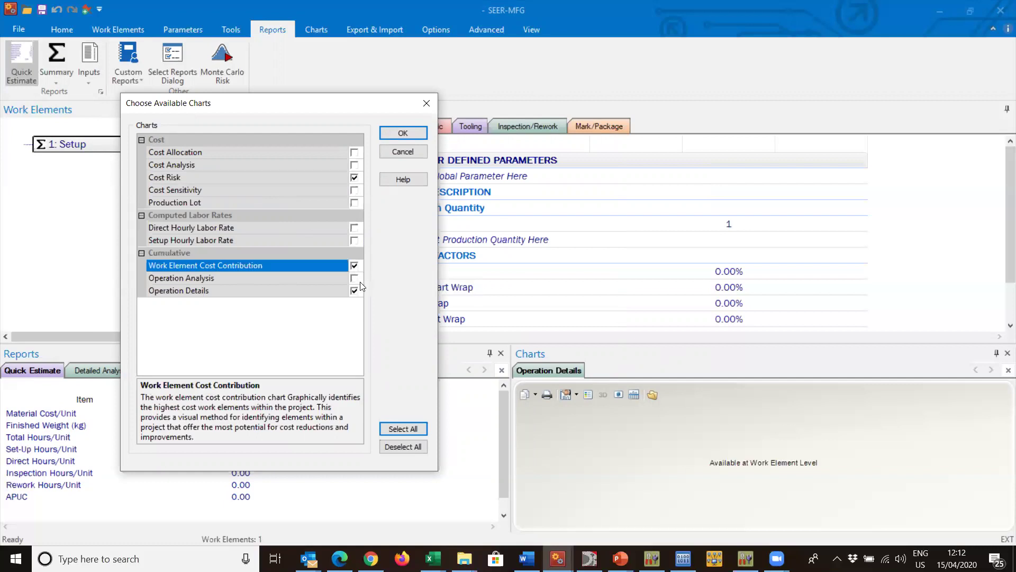
click(353, 278)
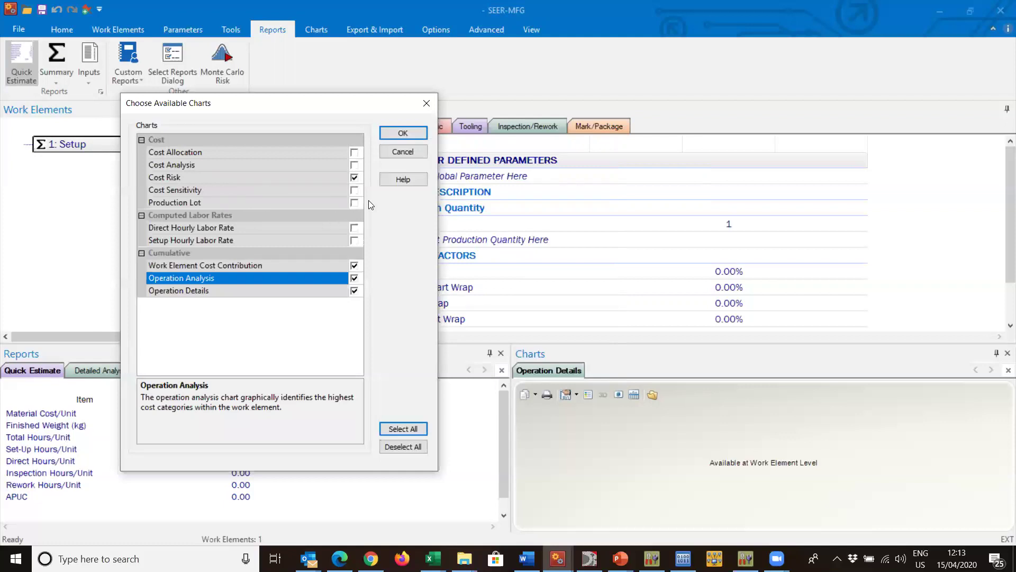
click(354, 204)
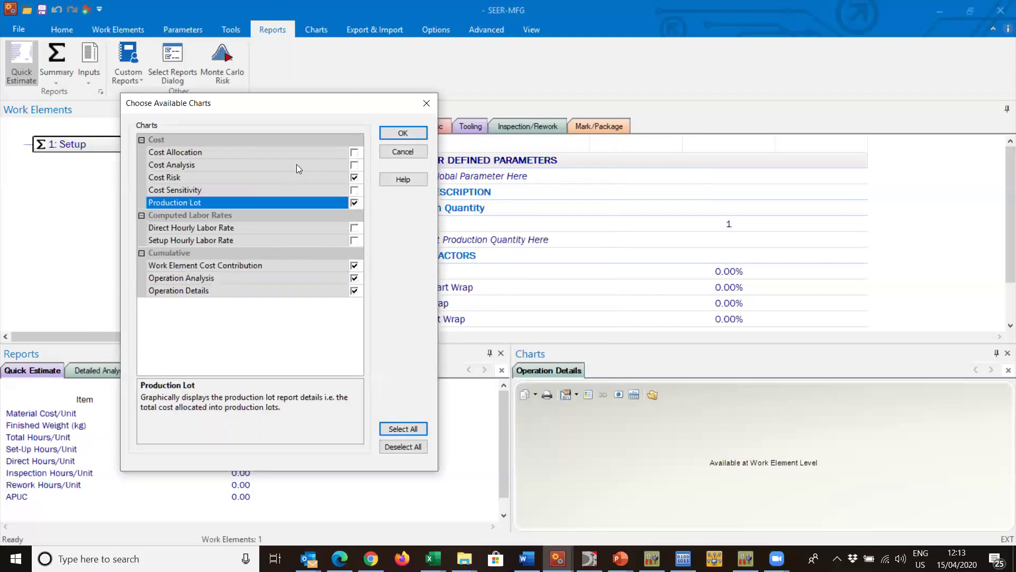
click(354, 152)
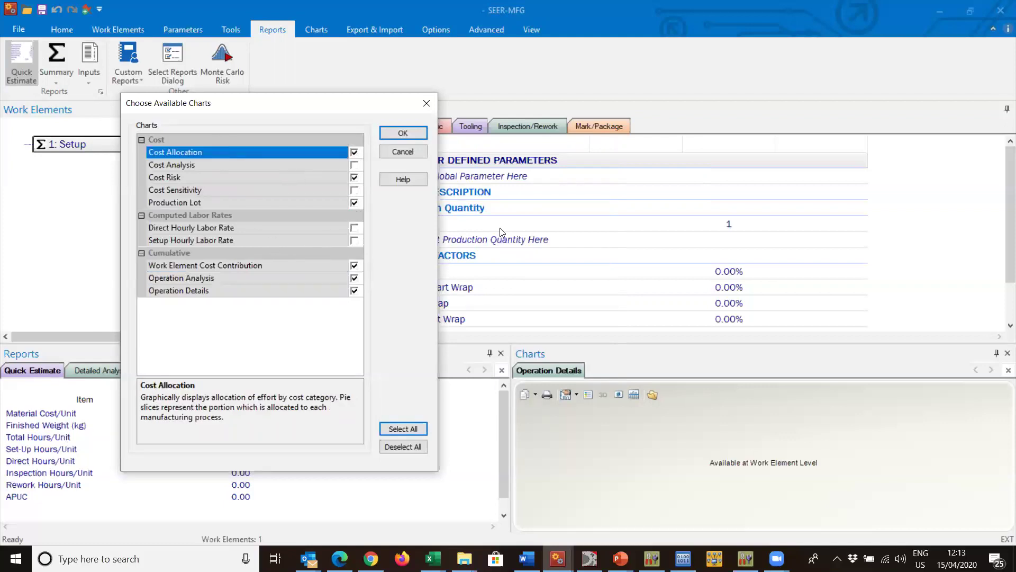
click(408, 131)
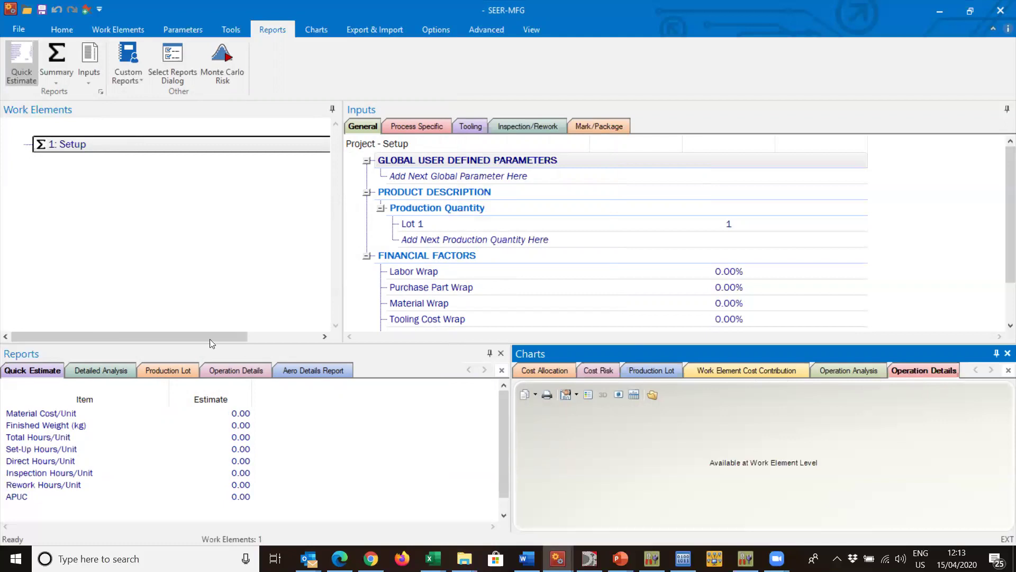
Try the Full Length WBS window arrangement and return the windows to the Classic arrangement.
mouse_move(246, 344)
mouse_down()
mouse_move(263, 207)
mouse_move(265, 354)
mouse_move(265, 343)
mouse_up()
click(530, 31)
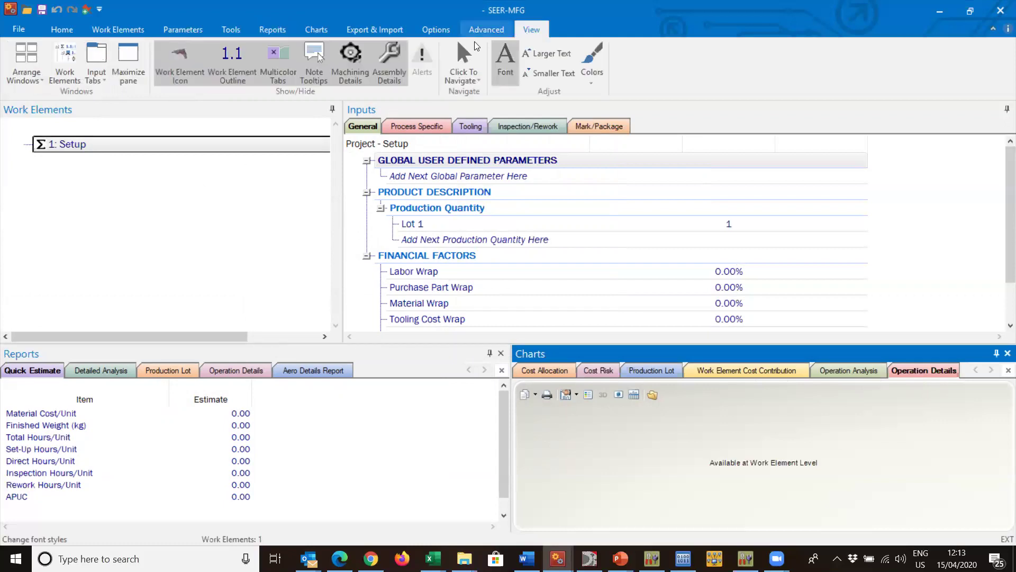
click(25, 77)
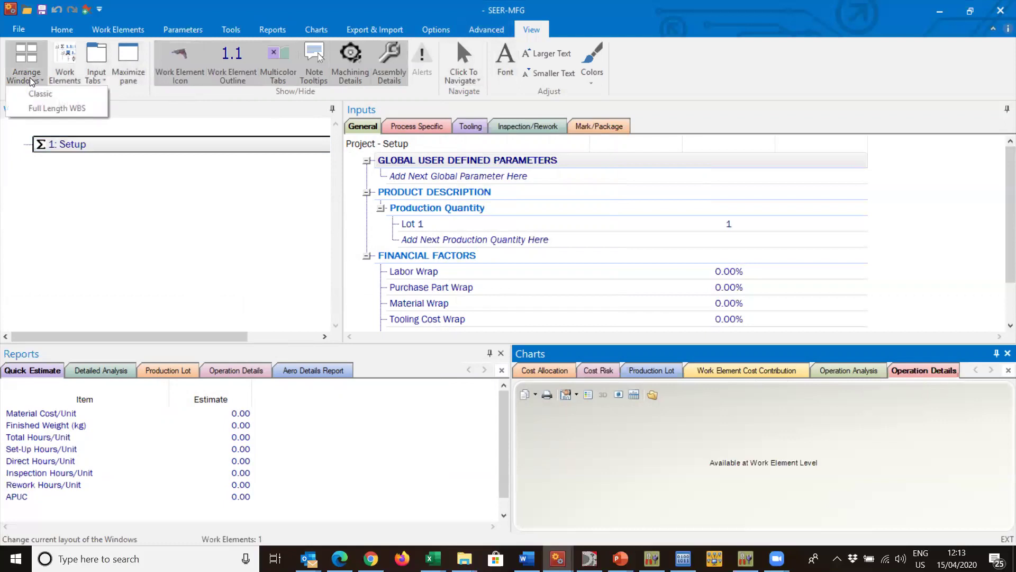
click(45, 109)
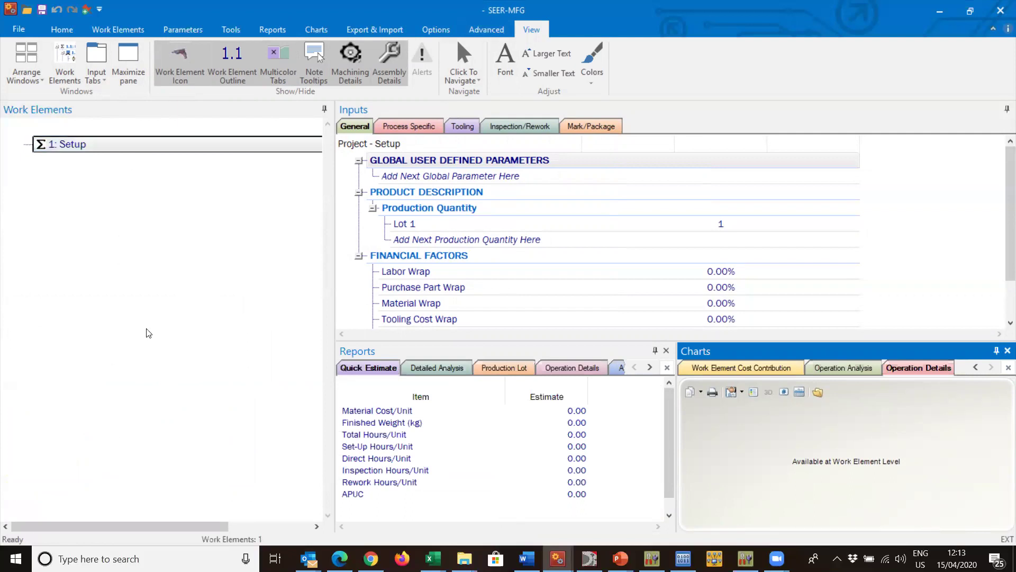
click(29, 73)
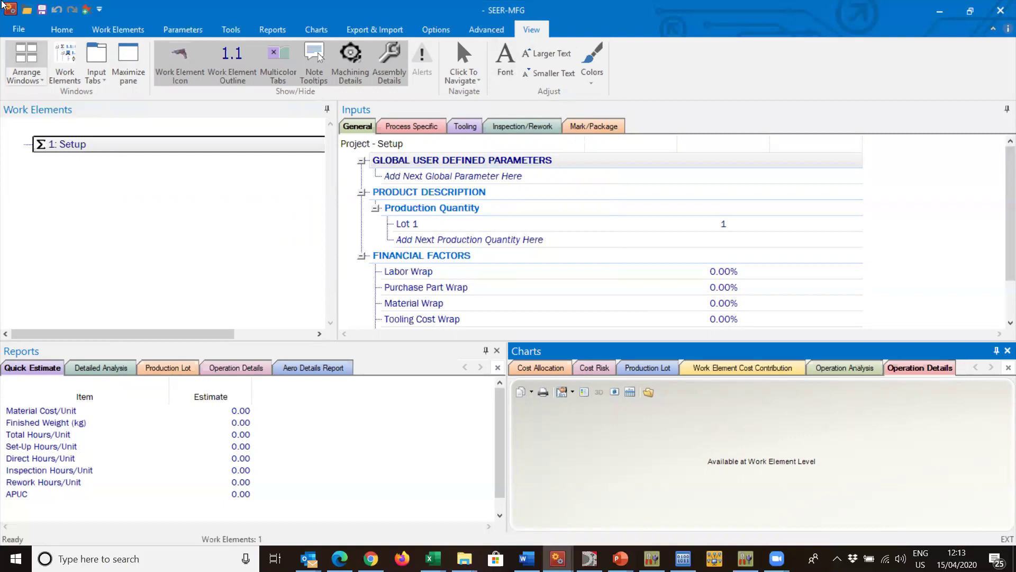
Change the user interface color scheme to Office 2016 PowerPoint in the ribbon options and apply it.
click(15, 30)
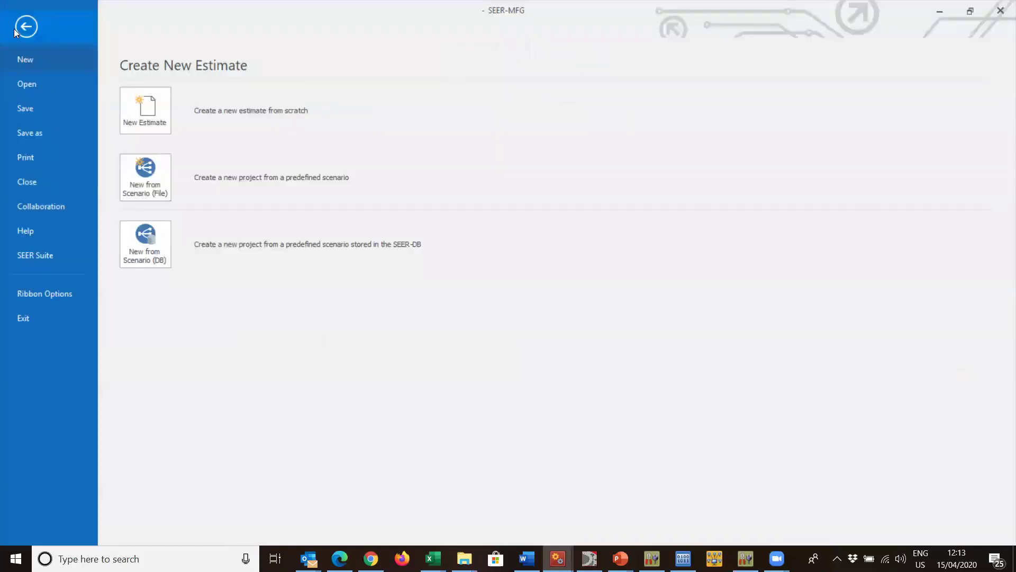
click(39, 295)
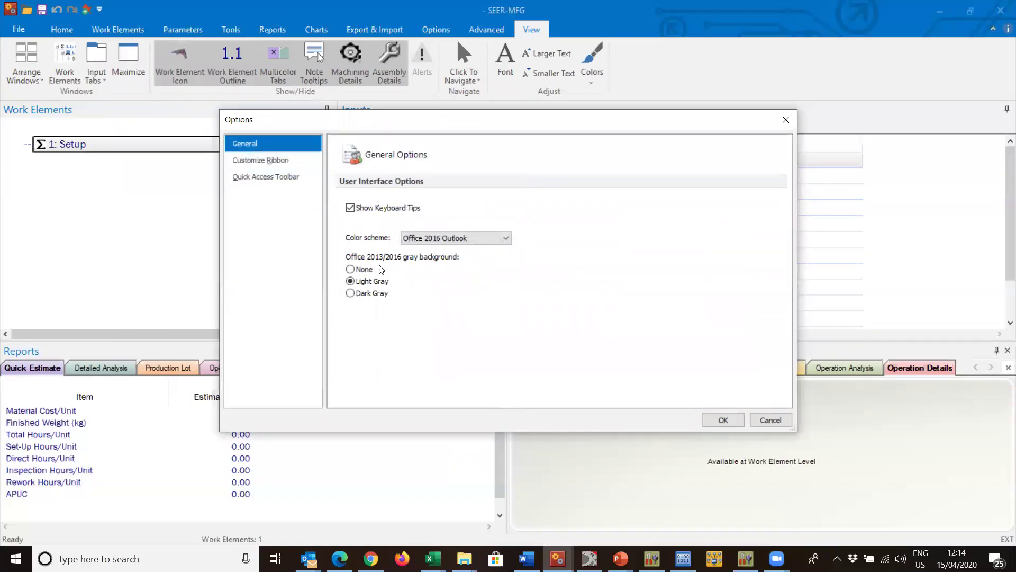
click(419, 243)
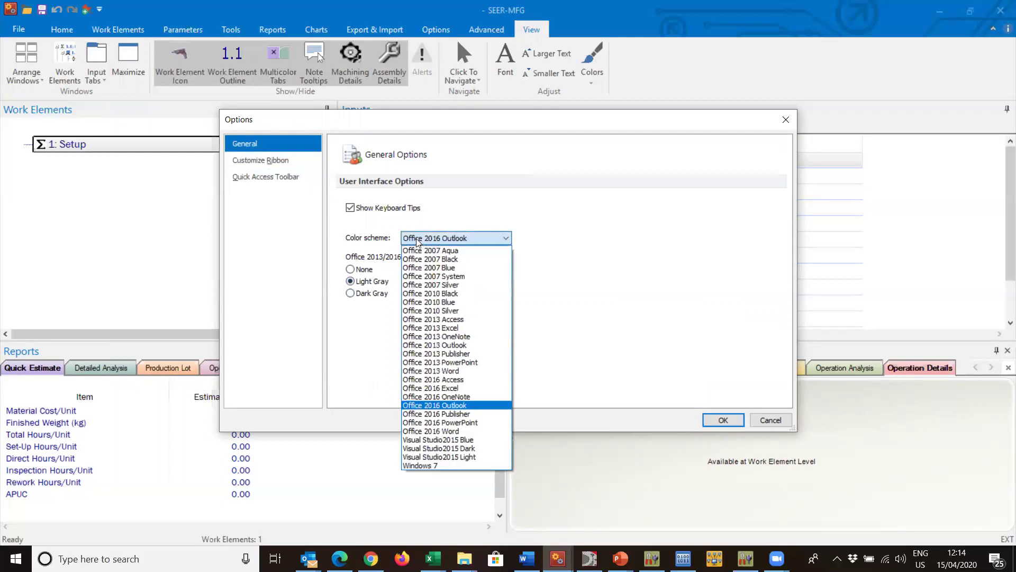
click(460, 422)
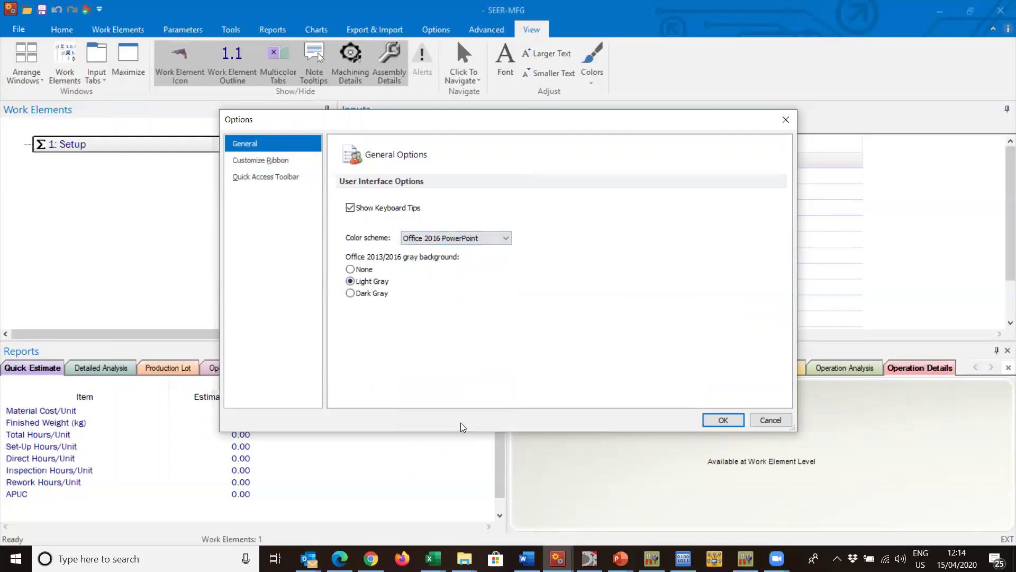
click(723, 419)
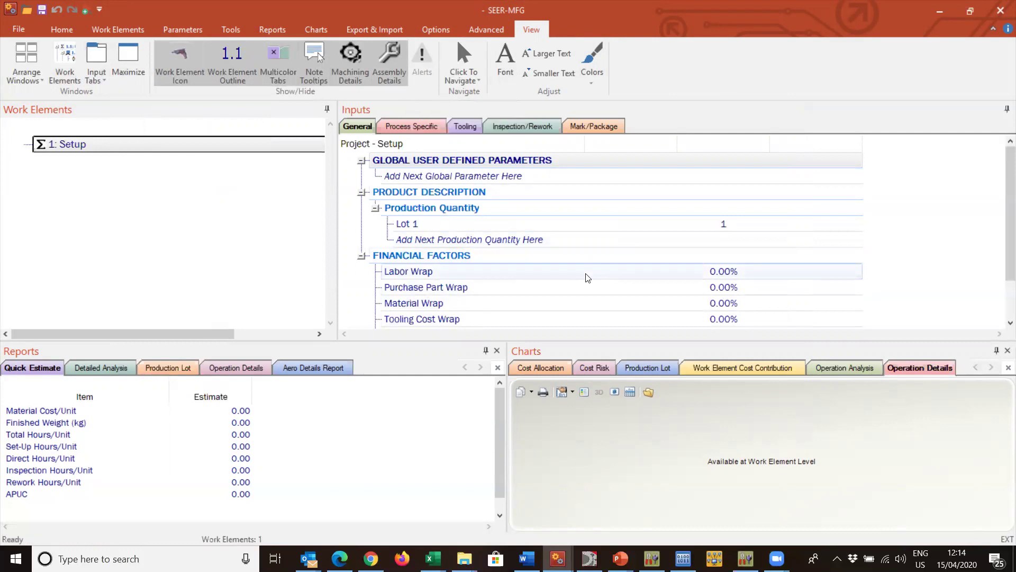
Review the path locations for the configuration files, leave them as they are, and save the current configuration.
click(486, 30)
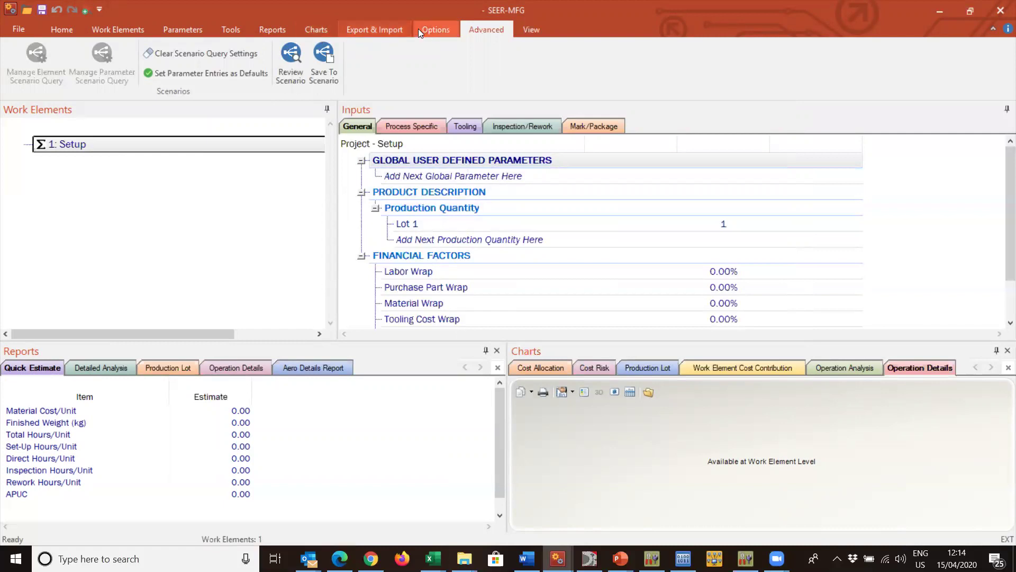
click(433, 29)
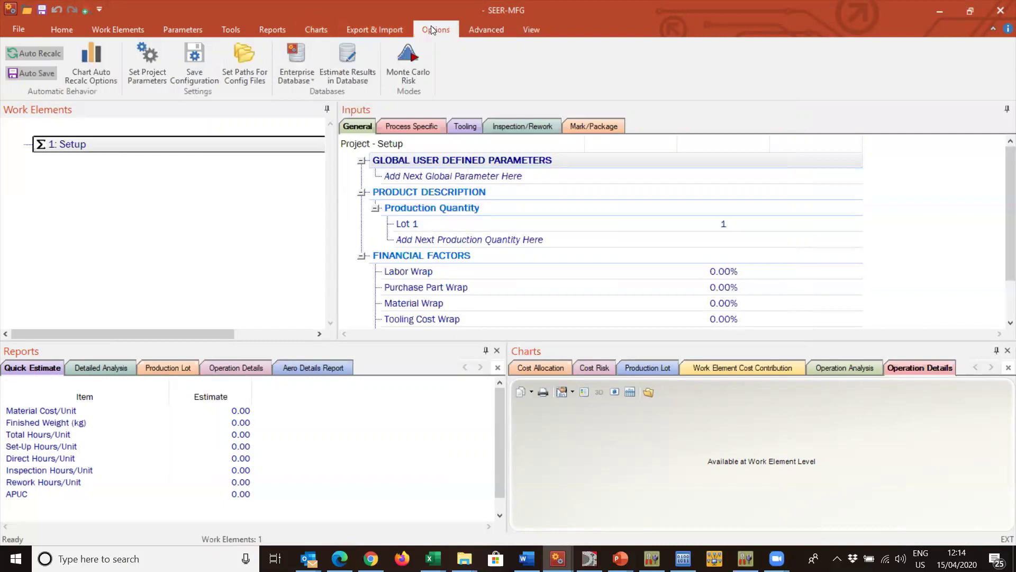
click(202, 74)
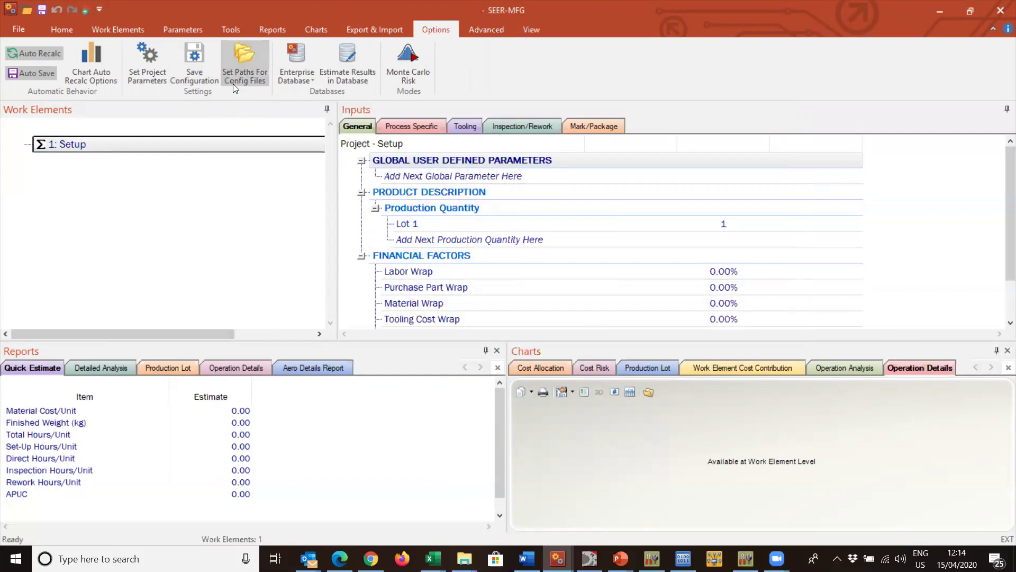
click(246, 60)
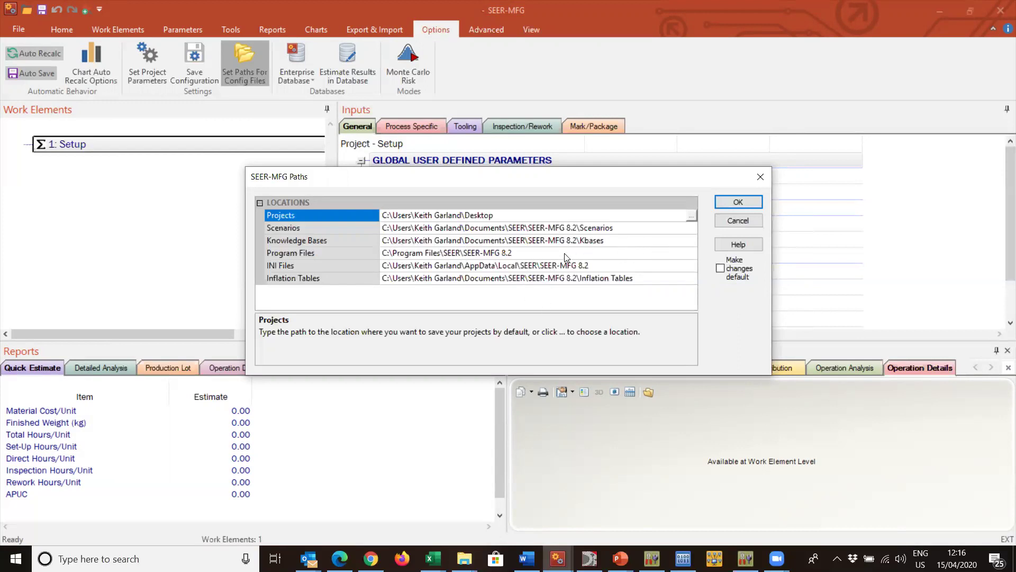
click(761, 177)
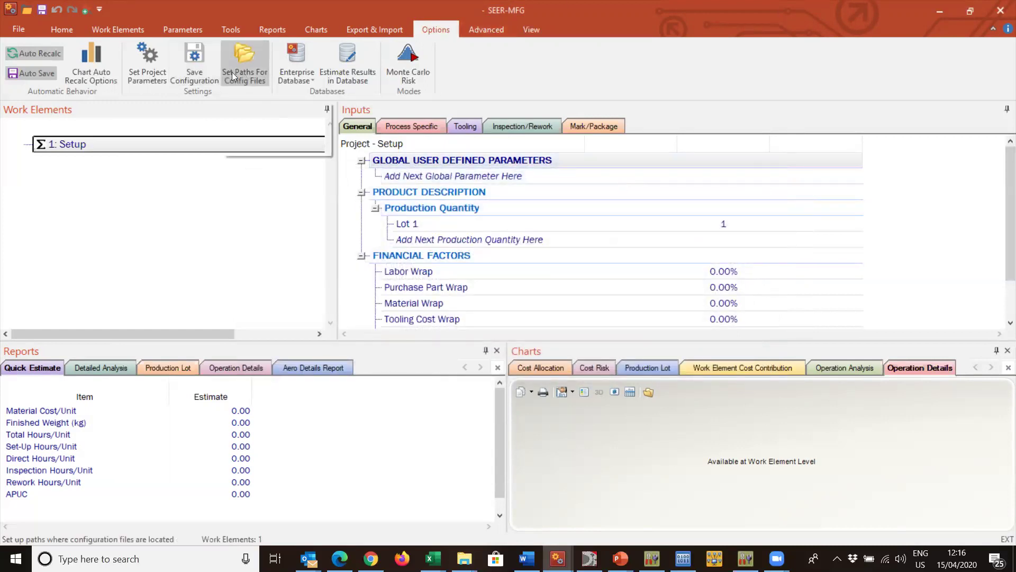
click(189, 55)
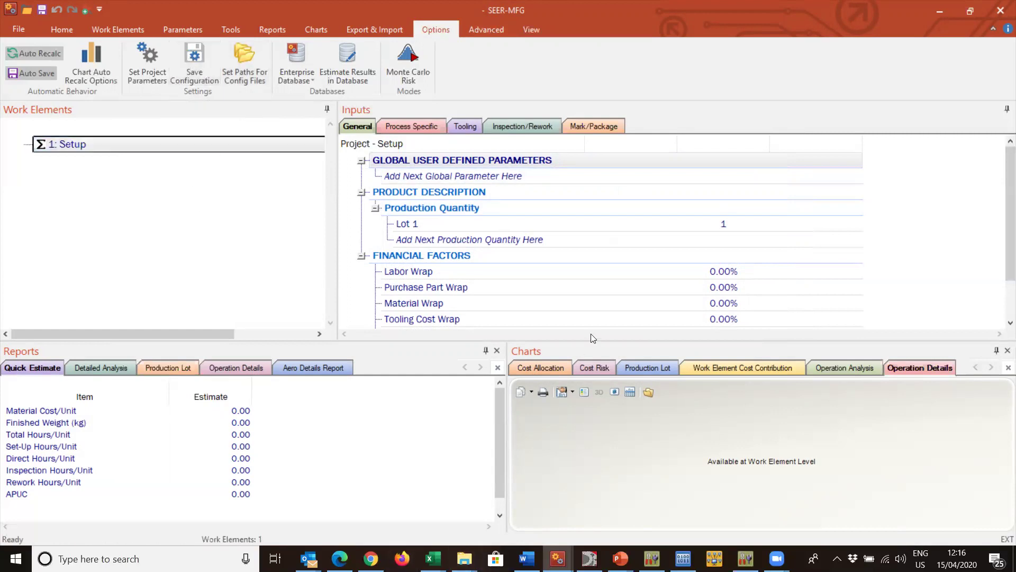
Create a new estimate from scratch without saving the current project, name it Test 2 and enter the analyst's initials.
click(18, 29)
click(146, 113)
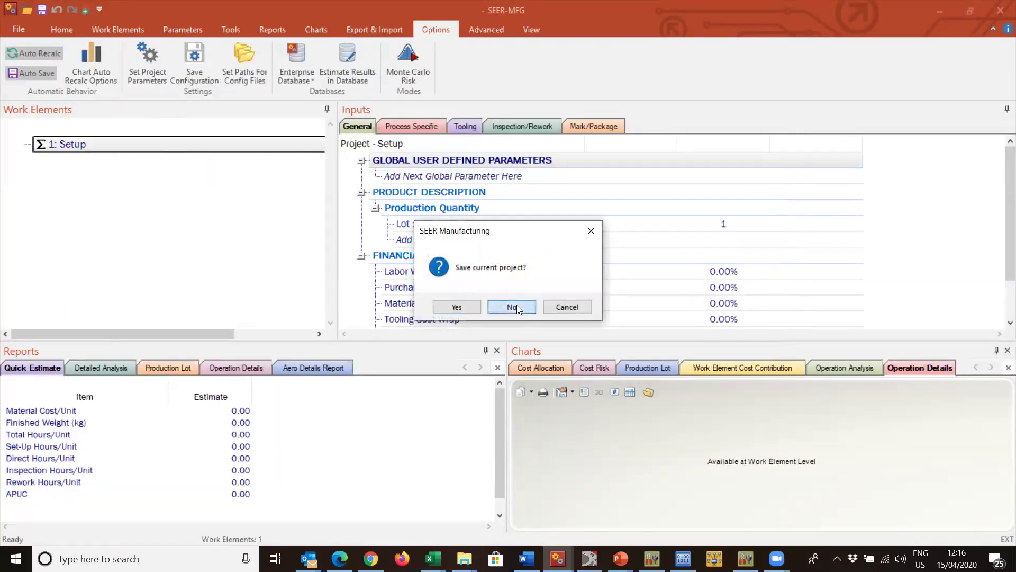
click(517, 306)
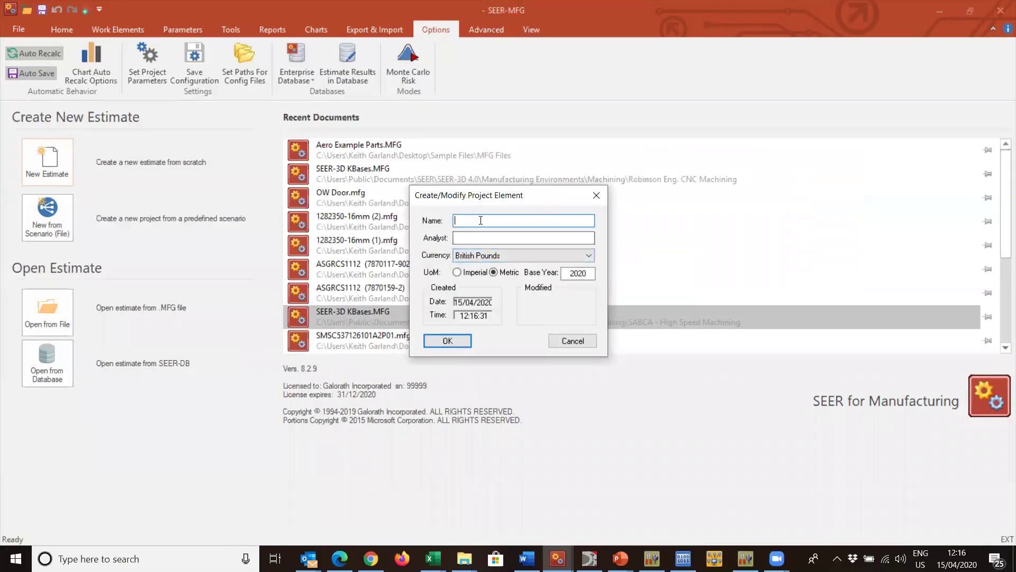
text(Test 2)
click(493, 238)
text(KHG)
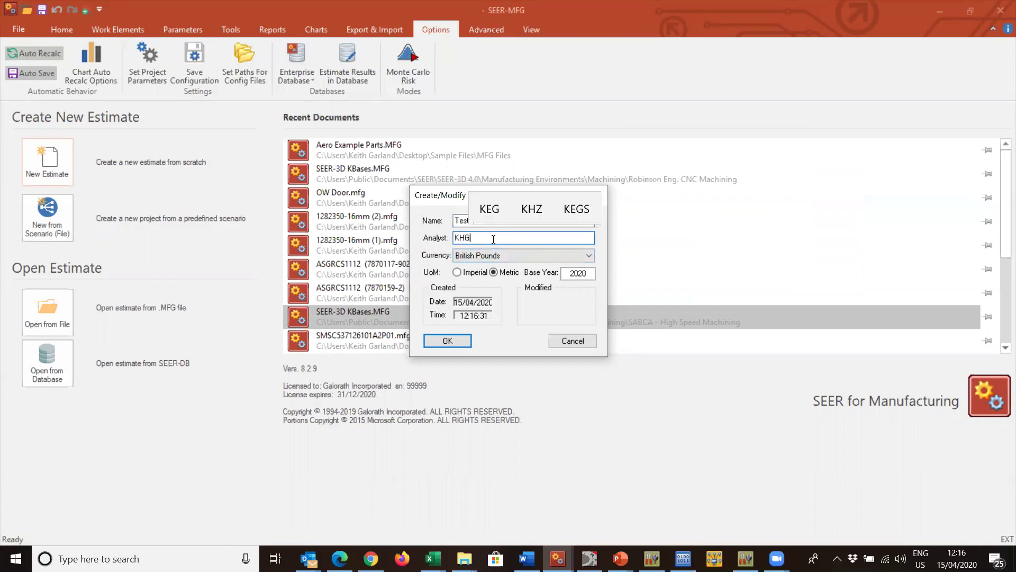
click(459, 340)
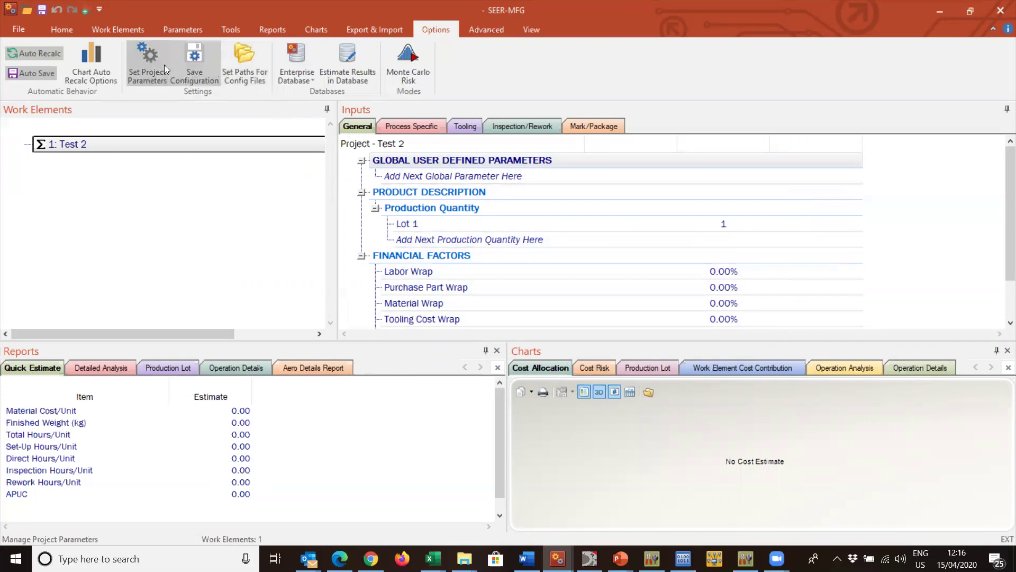
Check the project parameters of the Test 2 estimate and close them without changes.
click(150, 72)
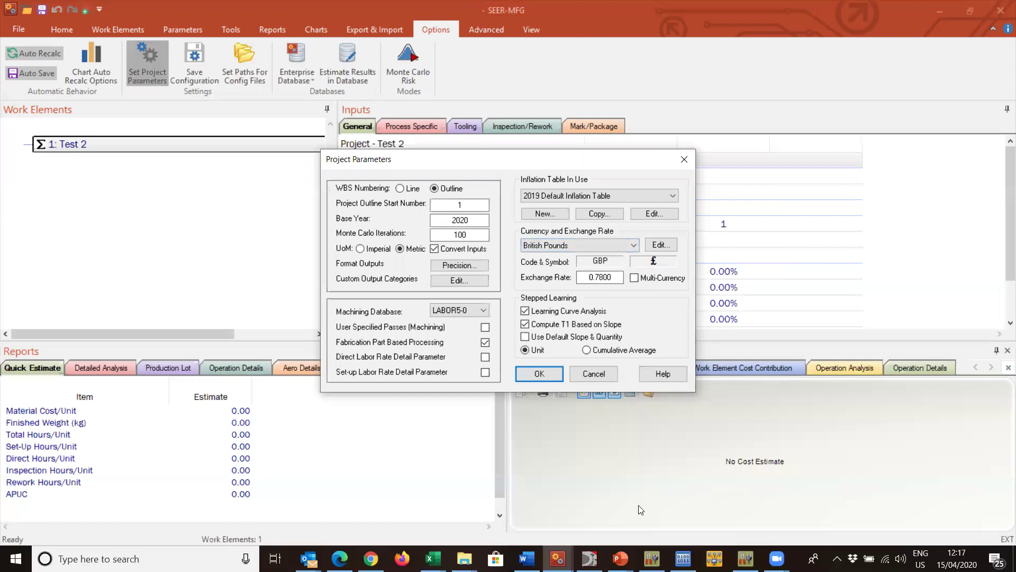
click(684, 157)
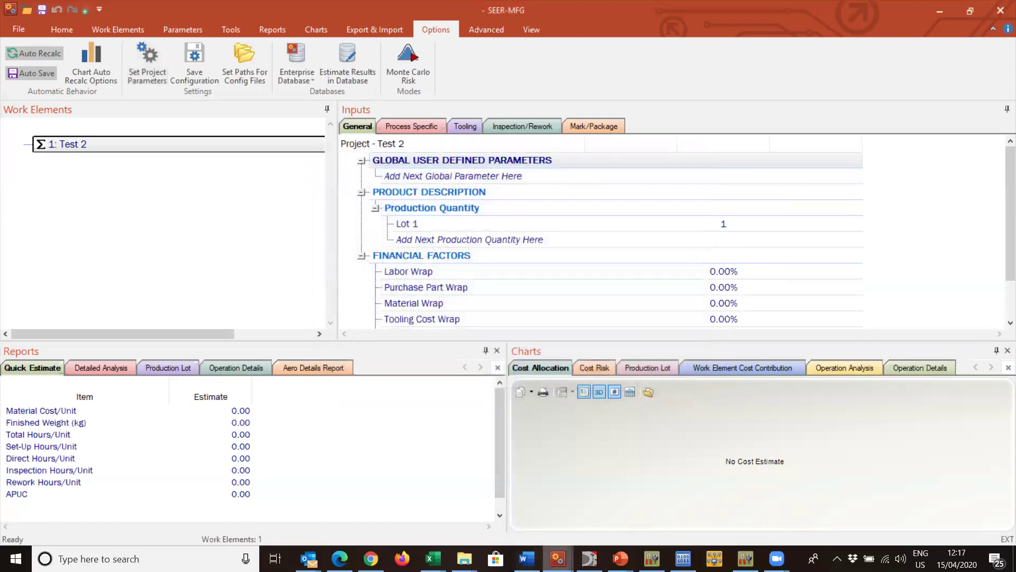
Switch to the PowerPoint slide show titled Initial Configuration of SEER for Manufacturing.
mouse_move(557, 558)
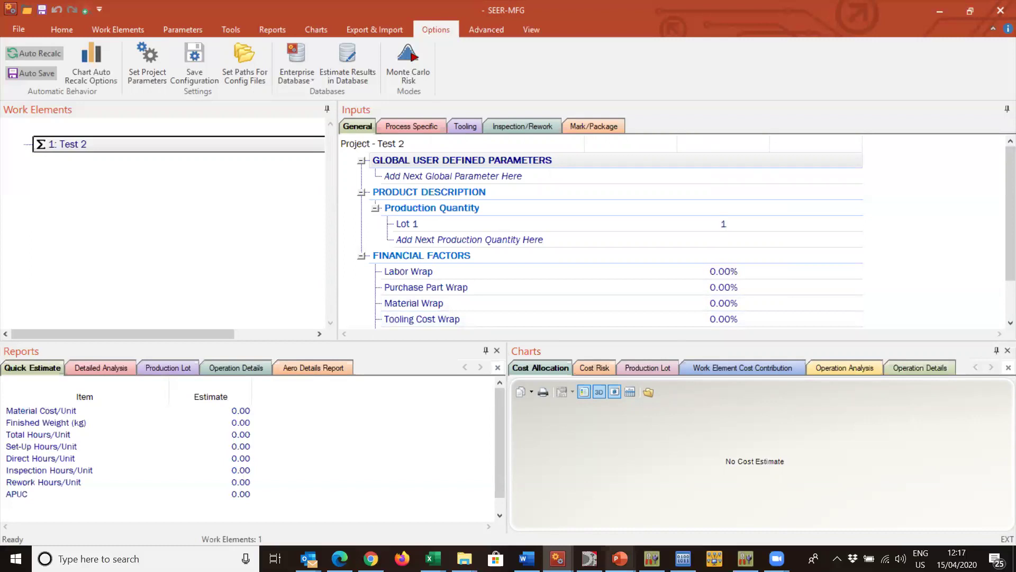
mouse_move(620, 558)
mouse_move(634, 530)
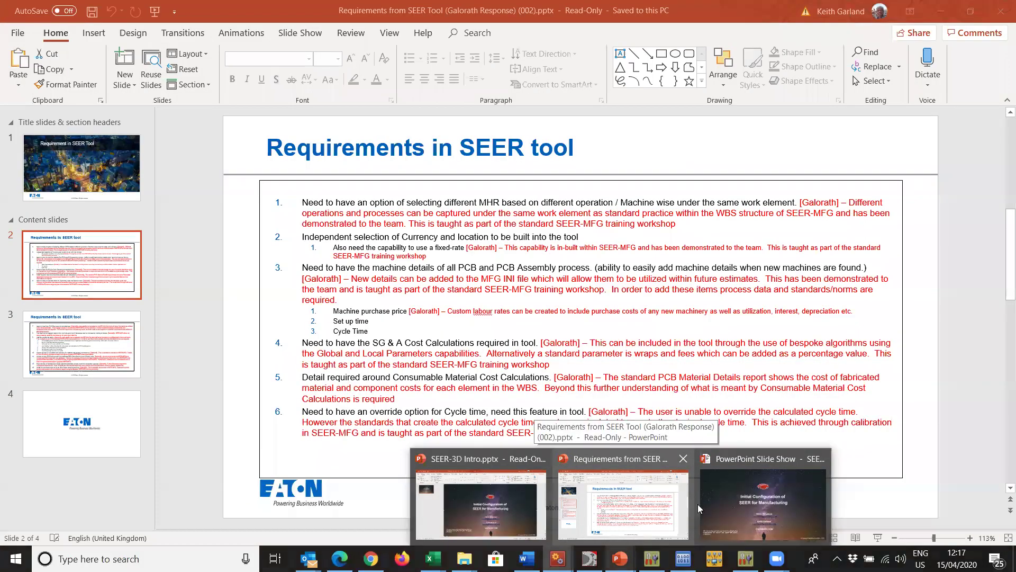